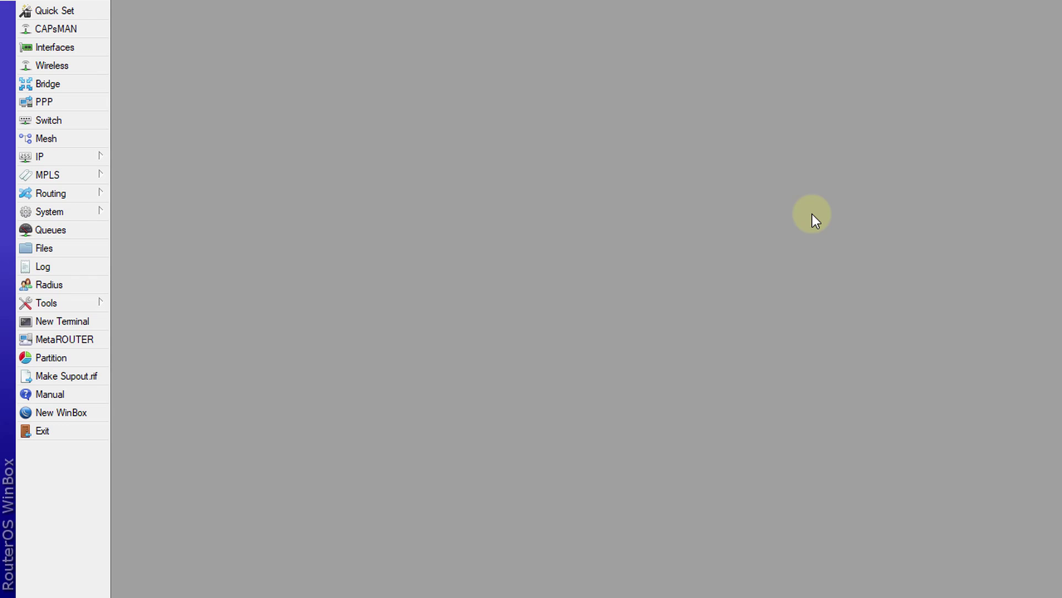
# Step: Show the DHCP Server leases and select the 192.168.88.253 and 192.168.88.200 leases
pyautogui.click(76, 161)
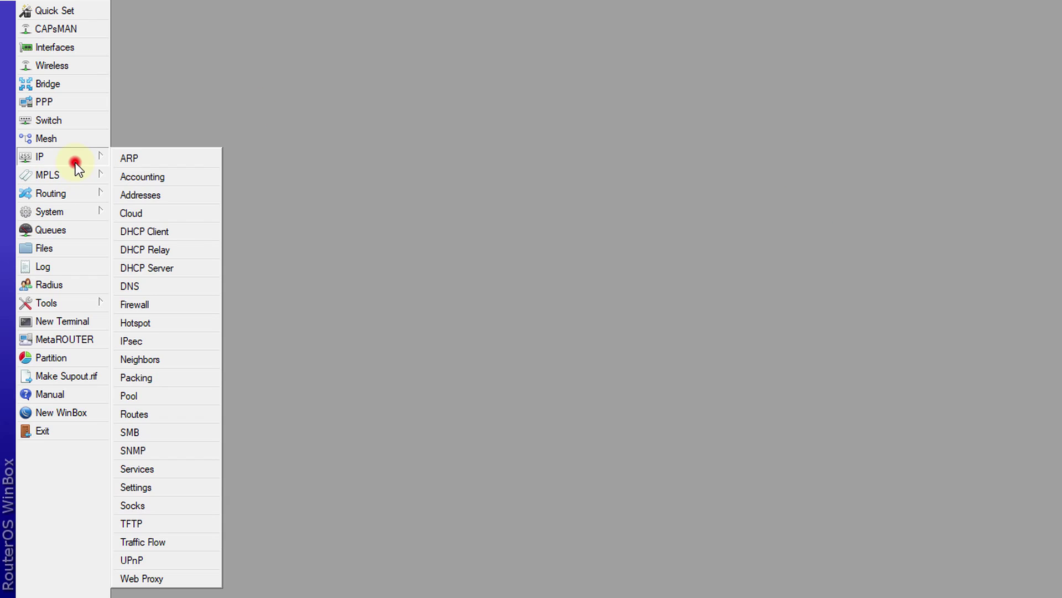
pyautogui.click(200, 271)
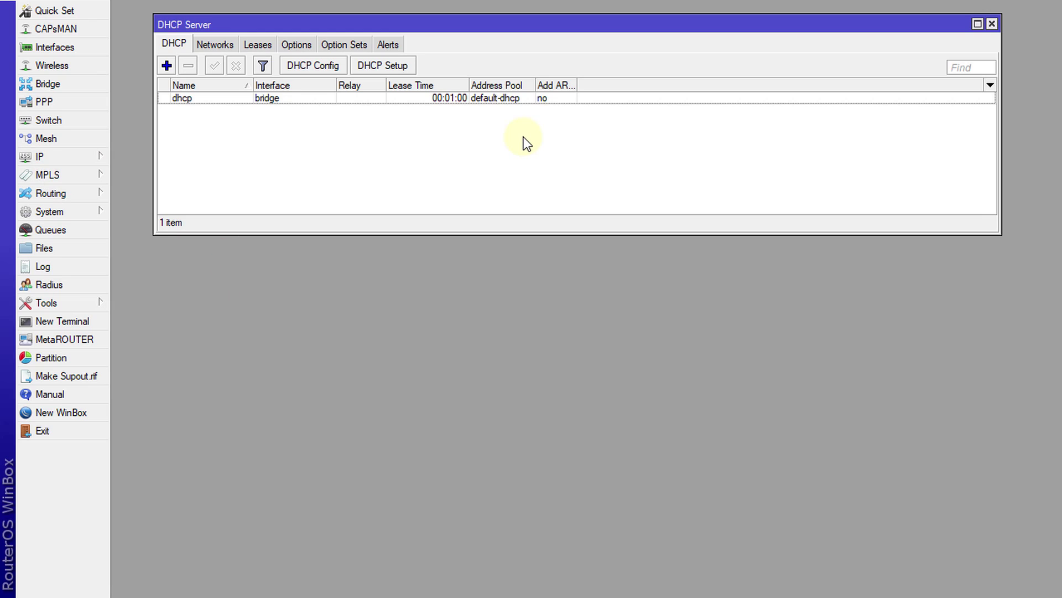
pyautogui.click(256, 45)
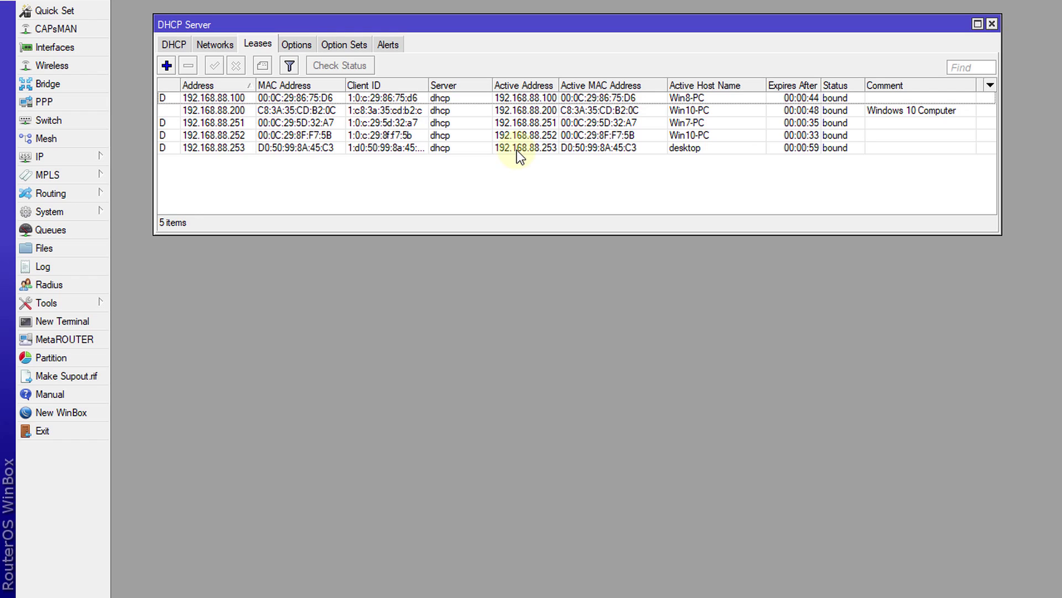
pyautogui.click(517, 151)
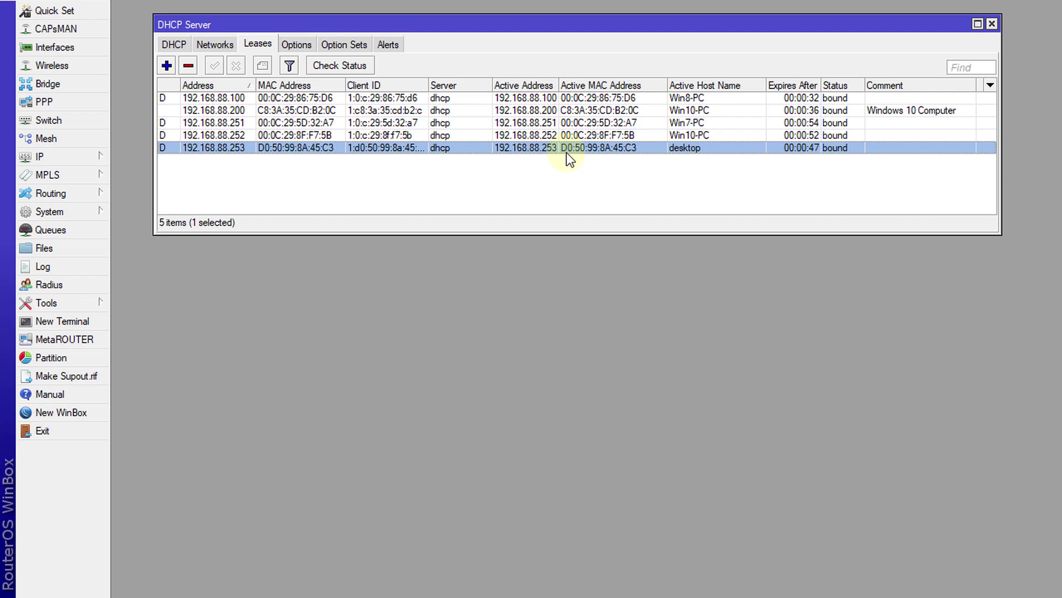
pyautogui.click(380, 111)
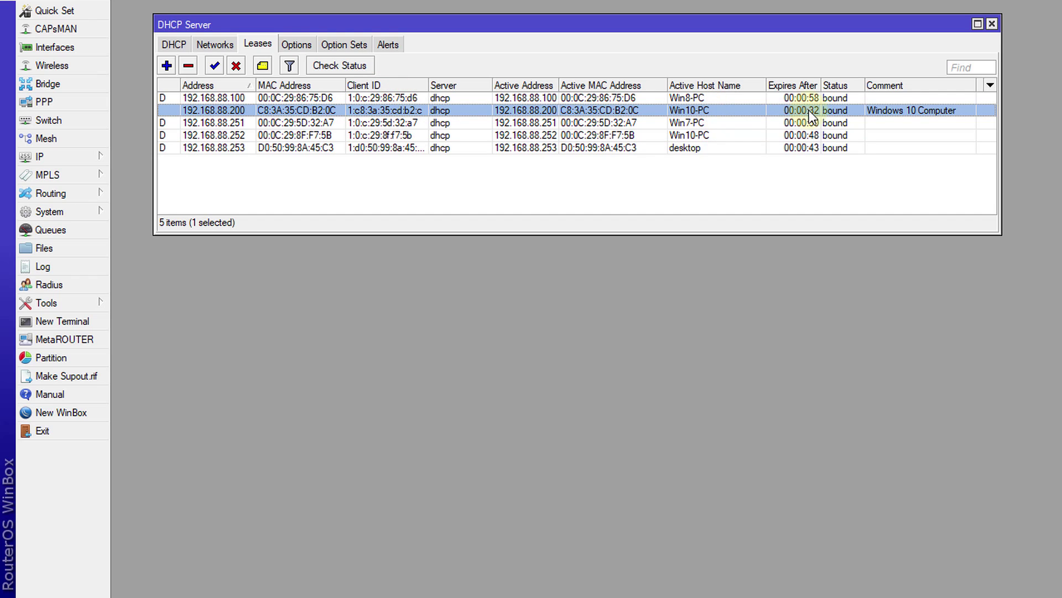
# Step: Enable Block Access on the 192.168.88.200 Win10-PC lease, apply, and close it
pyautogui.click(572, 113)
pyautogui.doubleClick(573, 114)
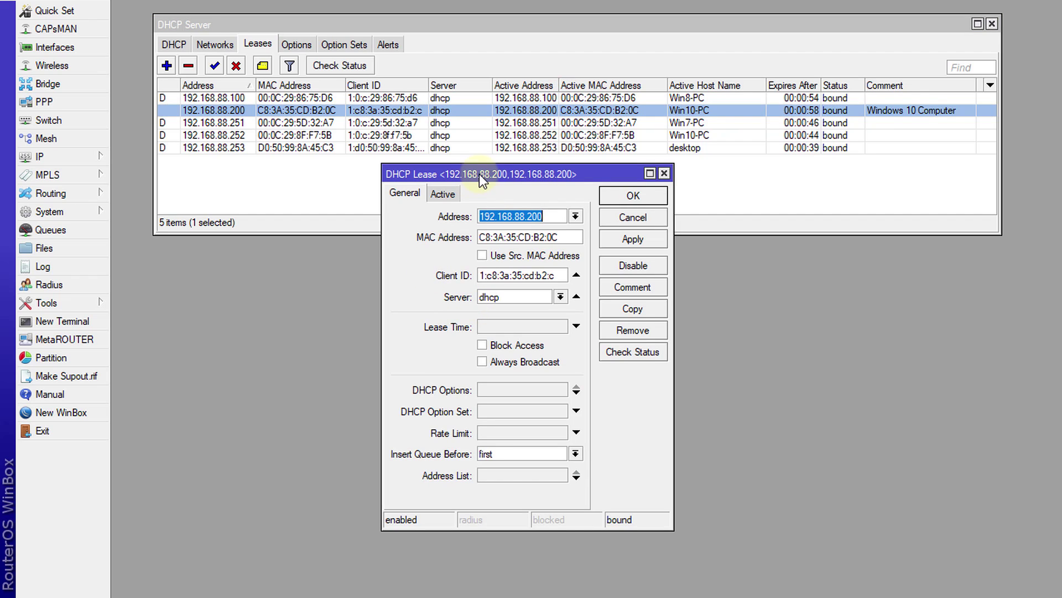
pyautogui.moveTo(480, 176); pyautogui.dragTo(480, 133)
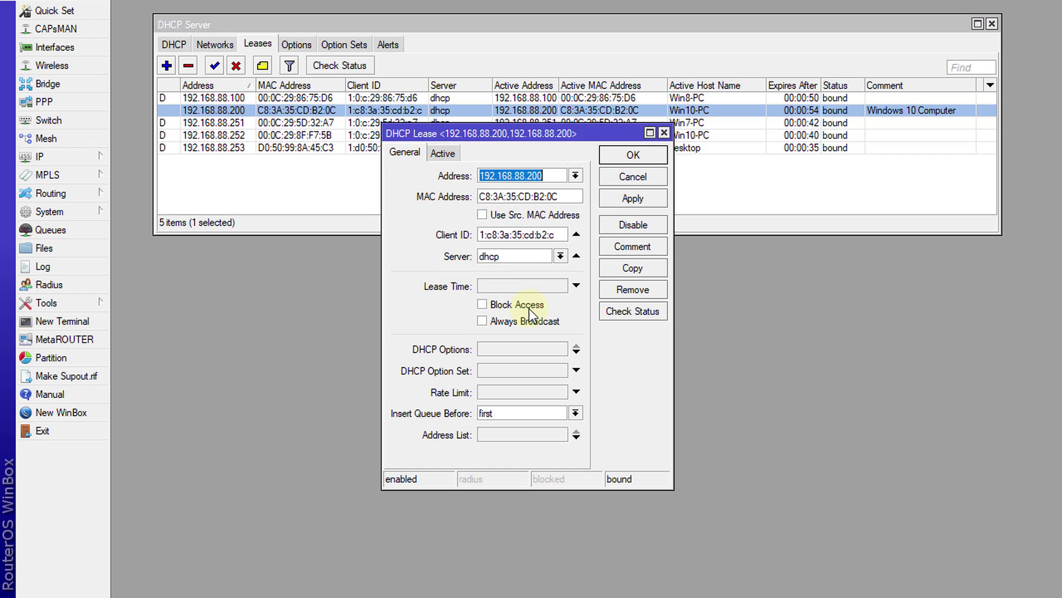
pyautogui.click(483, 304)
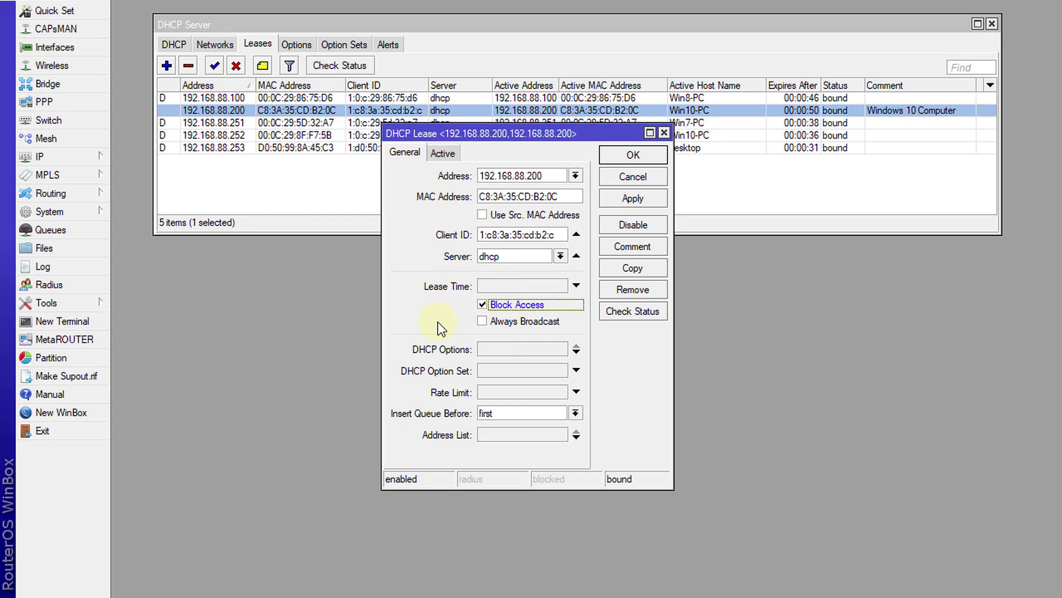
pyautogui.click(637, 200)
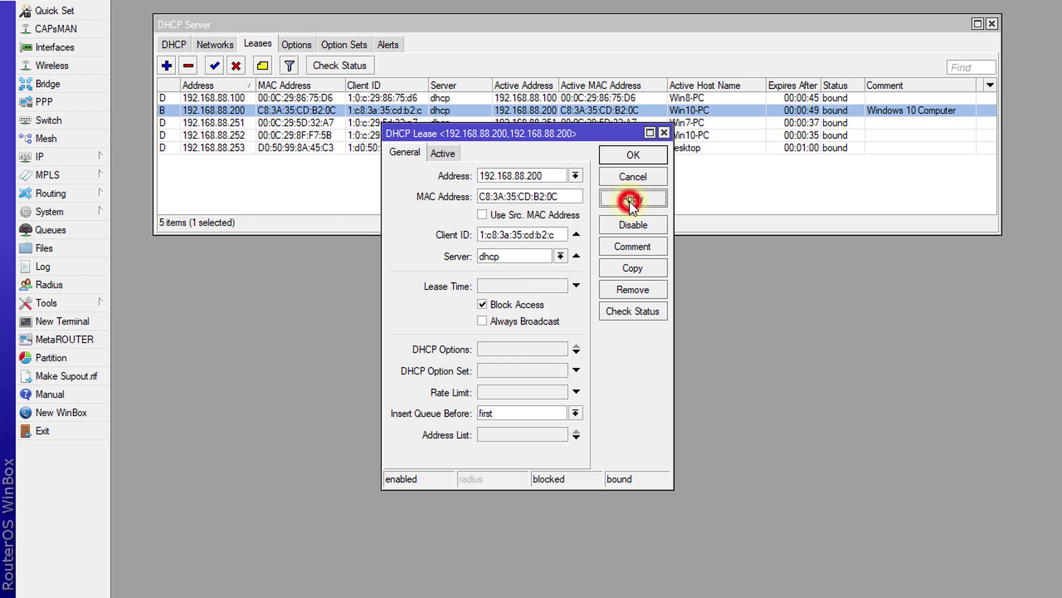
pyautogui.click(608, 158)
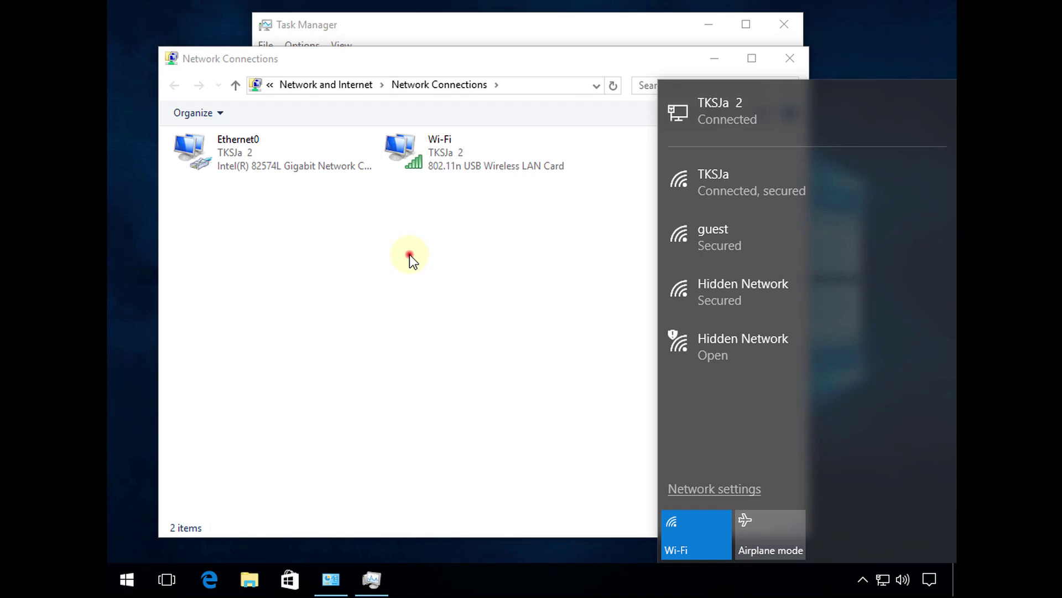
# Step: Disconnect from the TKSJa Wi-Fi network and connect to it again
pyautogui.click(410, 255)
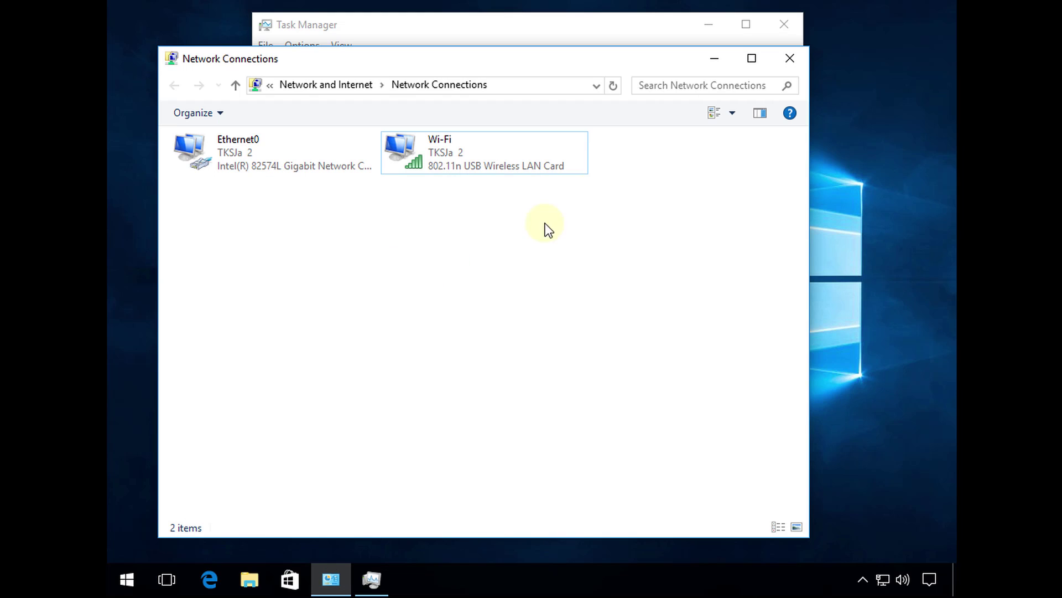
pyautogui.click(883, 579)
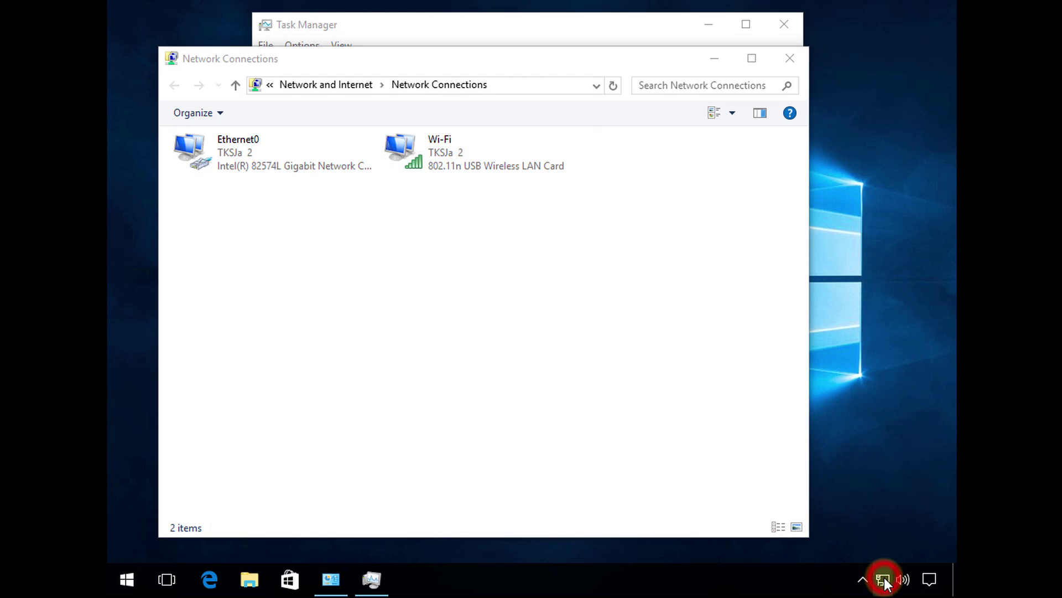
pyautogui.click(821, 200)
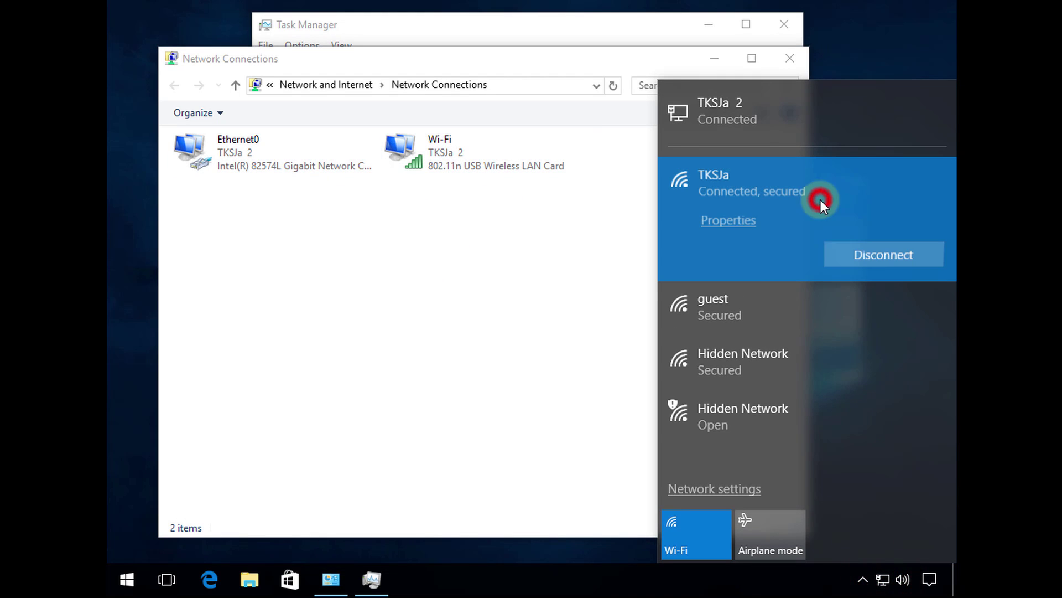
pyautogui.click(855, 256)
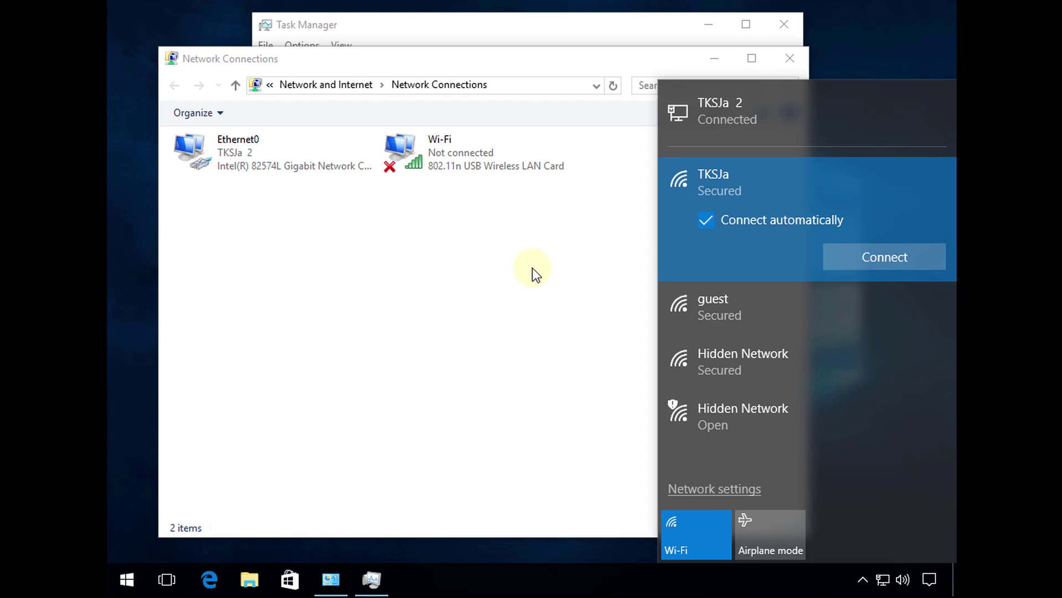
pyautogui.click(880, 259)
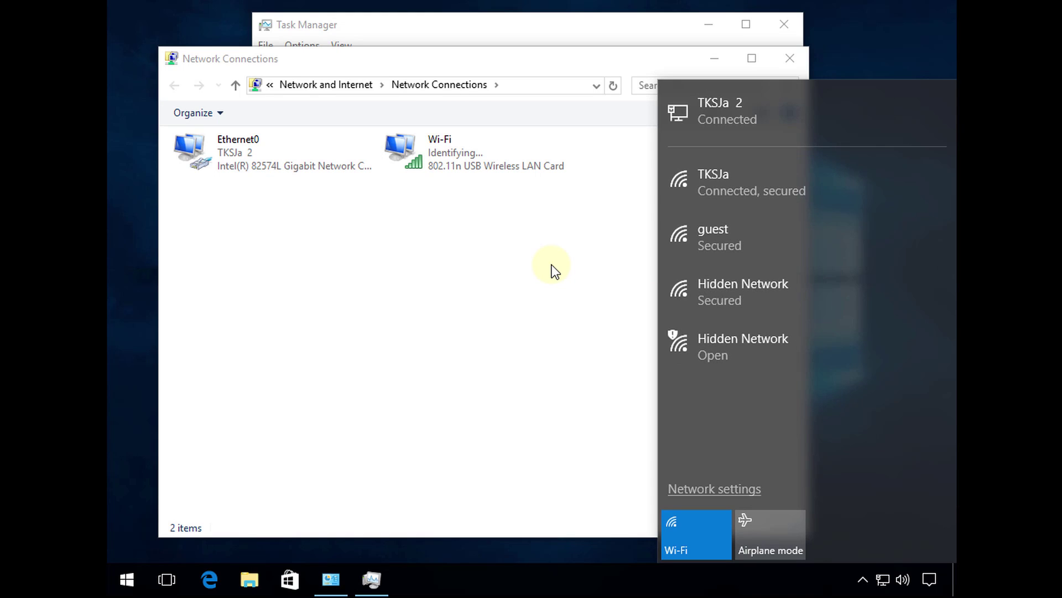
pyautogui.click(498, 230)
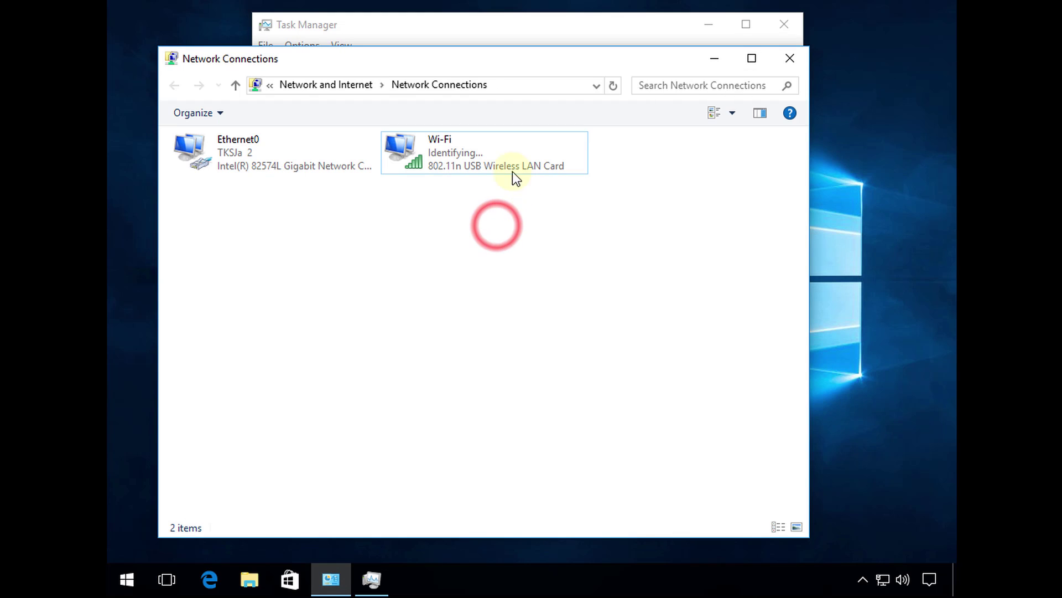
# Step: Check the Wi-Fi adapter's details to confirm its 169.254 autoconfiguration IPv4 address
pyautogui.doubleClick(480, 165)
pyautogui.click(442, 290)
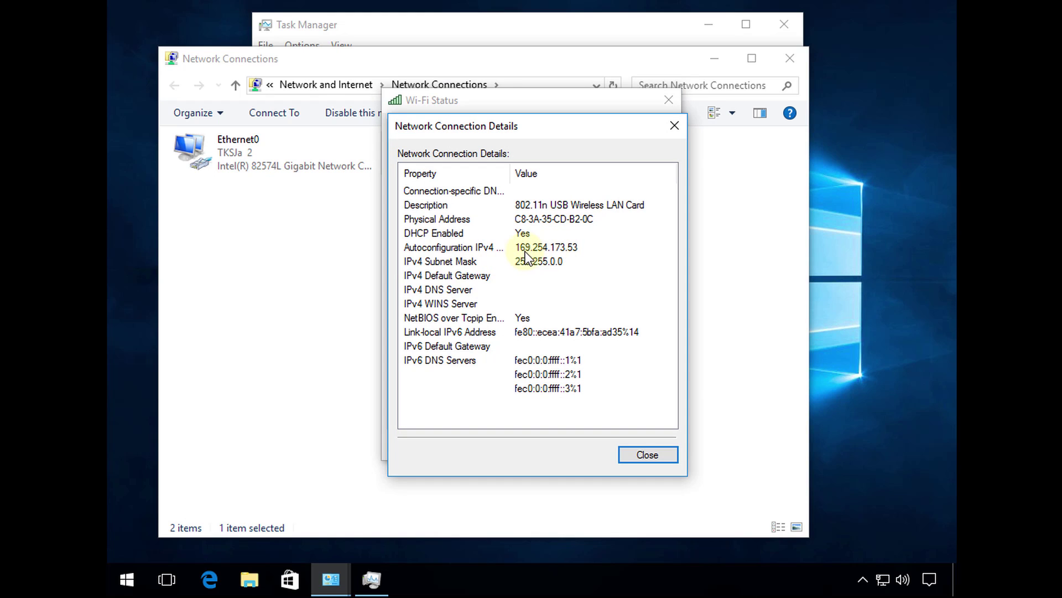
pyautogui.click(659, 455)
pyautogui.click(642, 444)
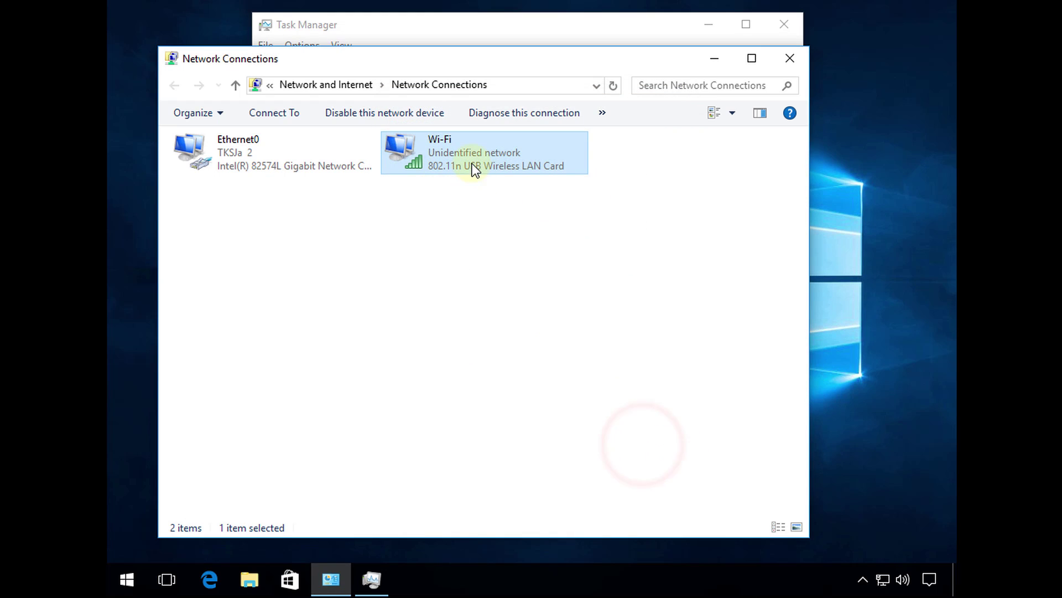
pyautogui.doubleClick(471, 161)
pyautogui.click(443, 291)
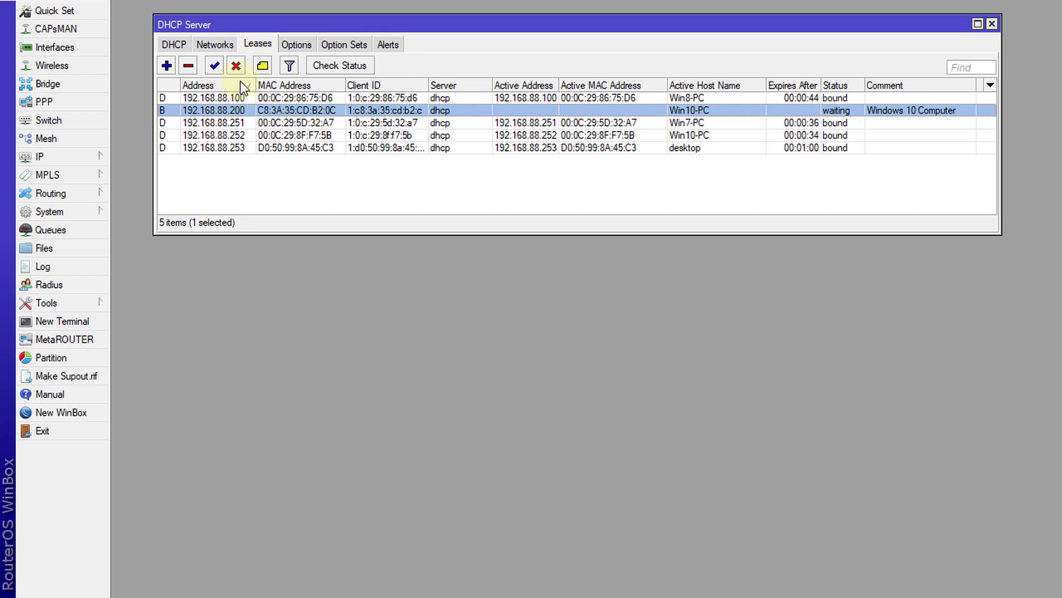
pyautogui.doubleClick(298, 115)
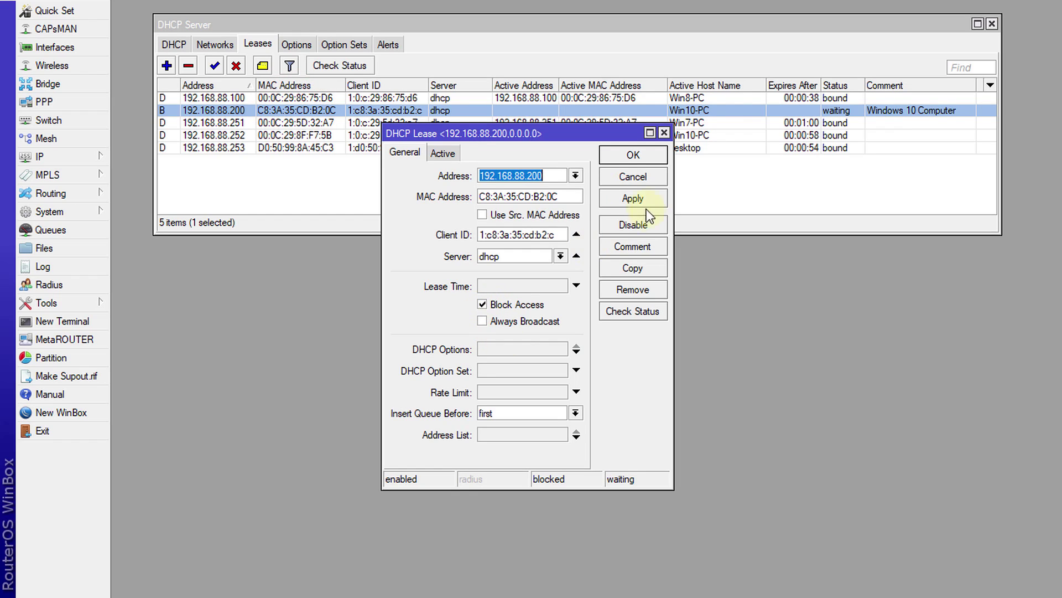
pyautogui.click(630, 154)
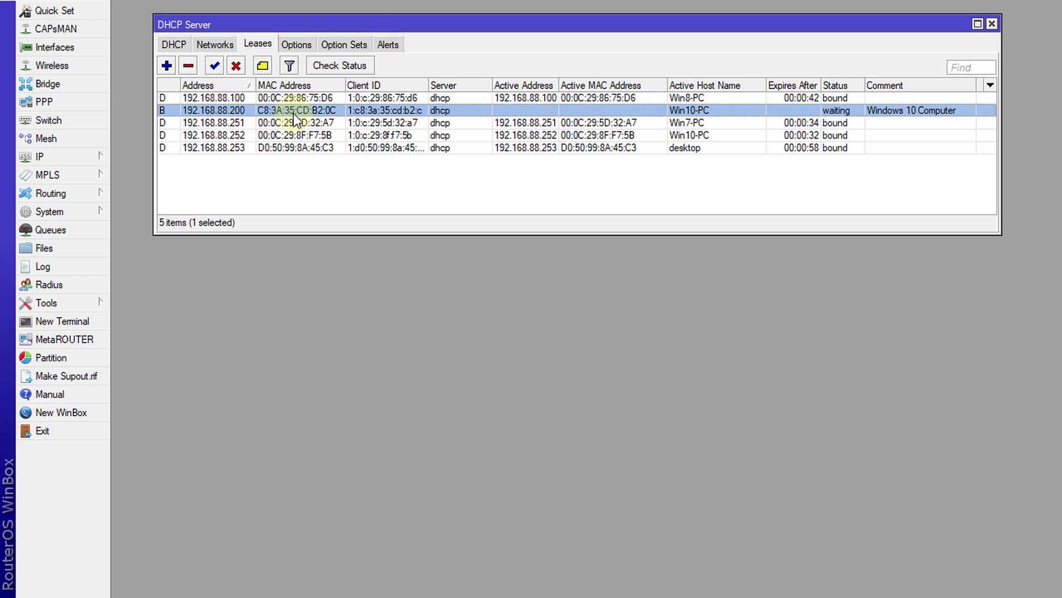
pyautogui.click(173, 163)
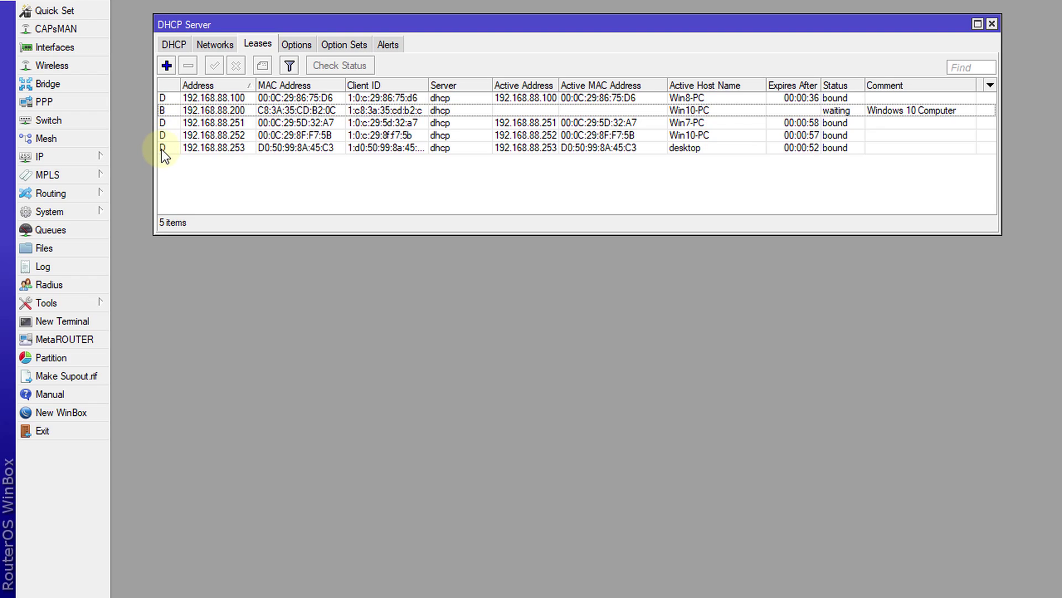
pyautogui.moveTo(165, 155)
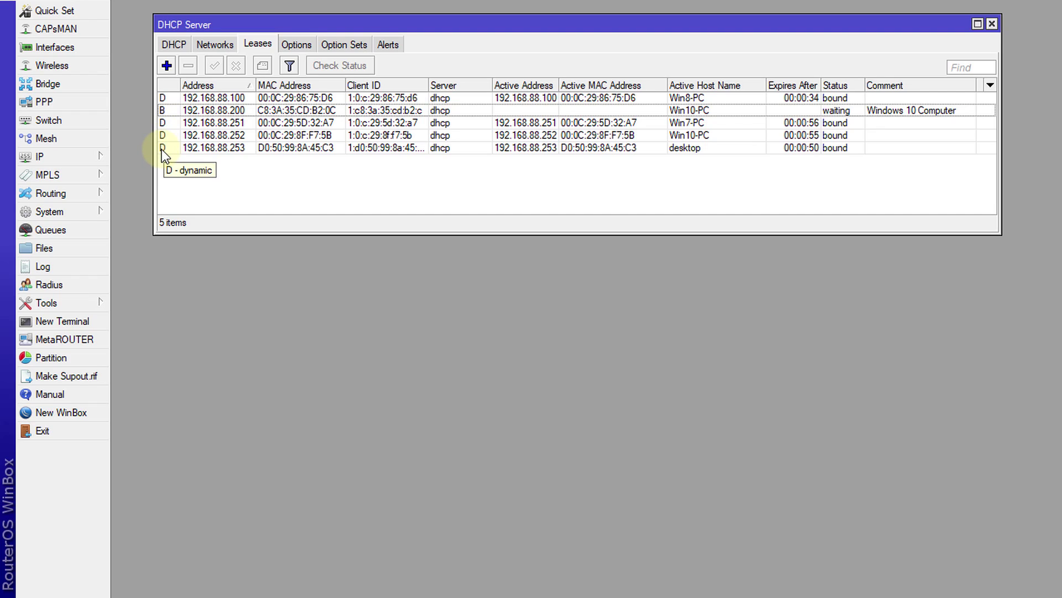
# Step: Convert the desktop's 192.168.88.253 dynamic lease into a static lease
pyautogui.click(546, 151)
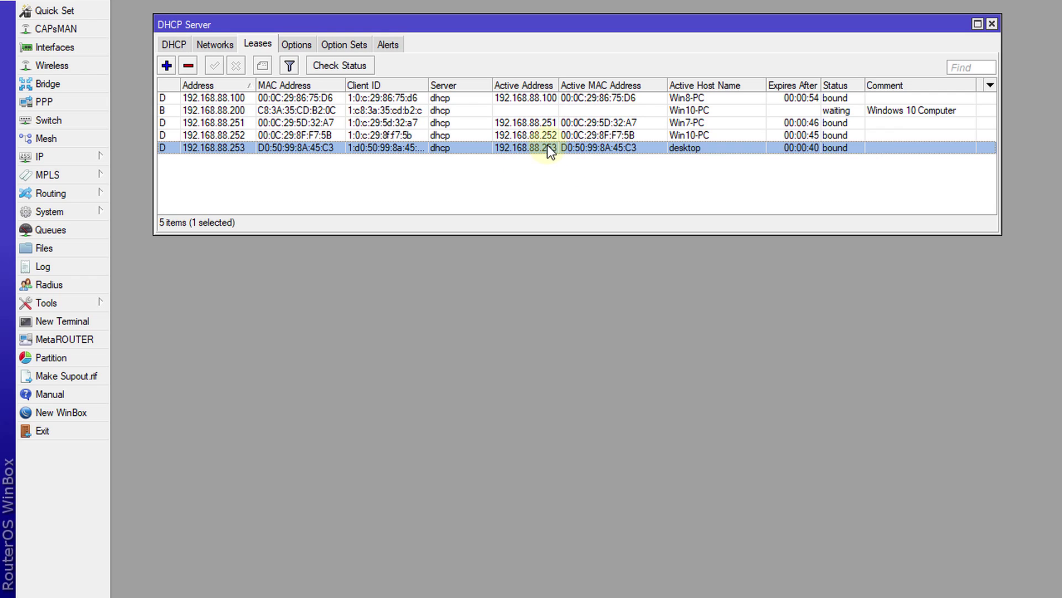
pyautogui.doubleClick(544, 148)
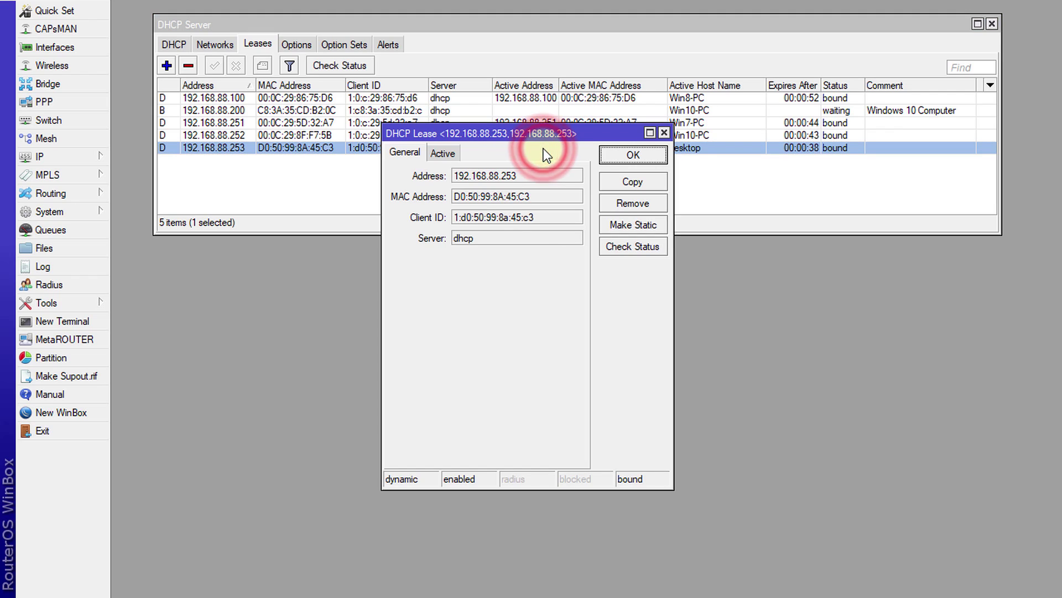
pyautogui.click(662, 228)
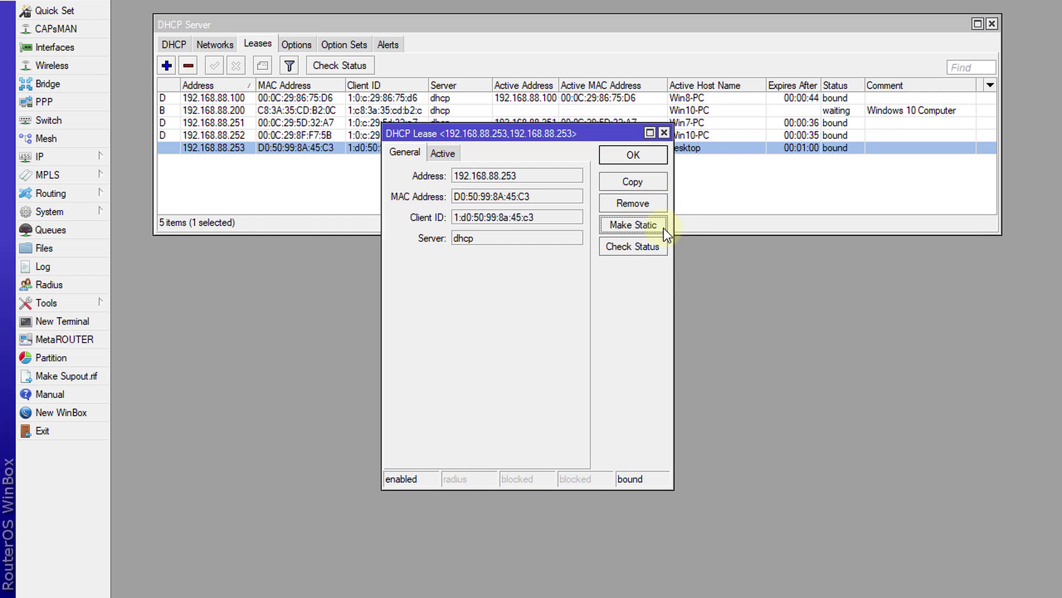
pyautogui.click(638, 157)
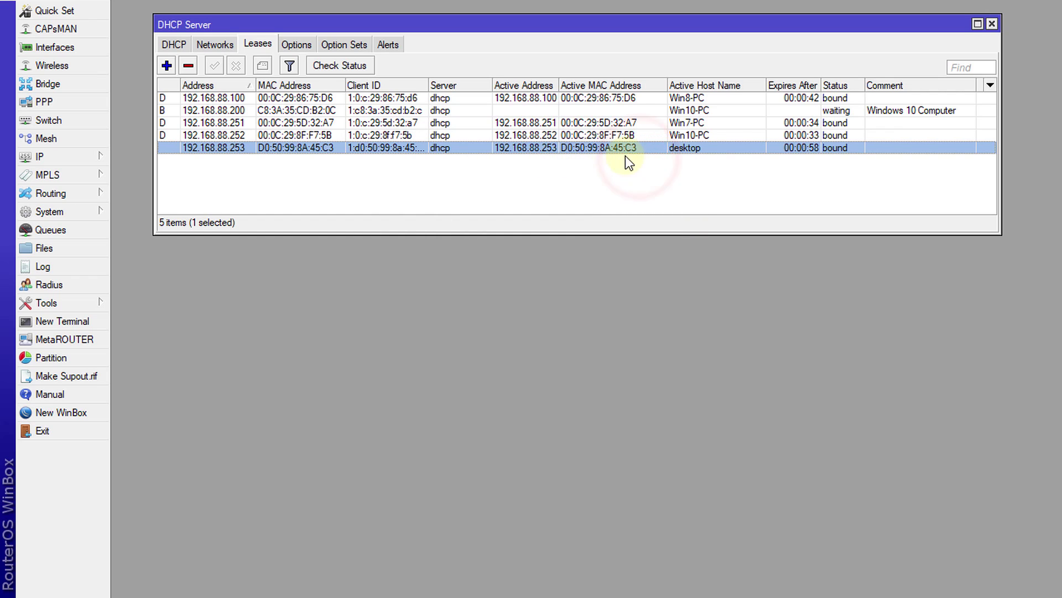
# Step: Add the comment 'Admin Computer' to the static 192.168.88.253 lease
pyautogui.doubleClick(908, 147)
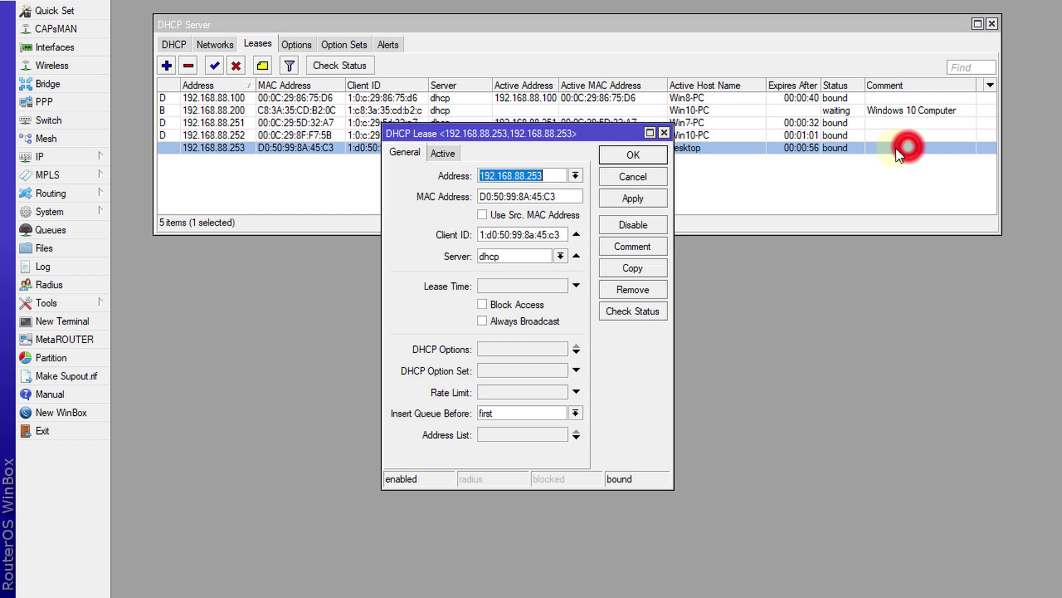
pyautogui.click(637, 246)
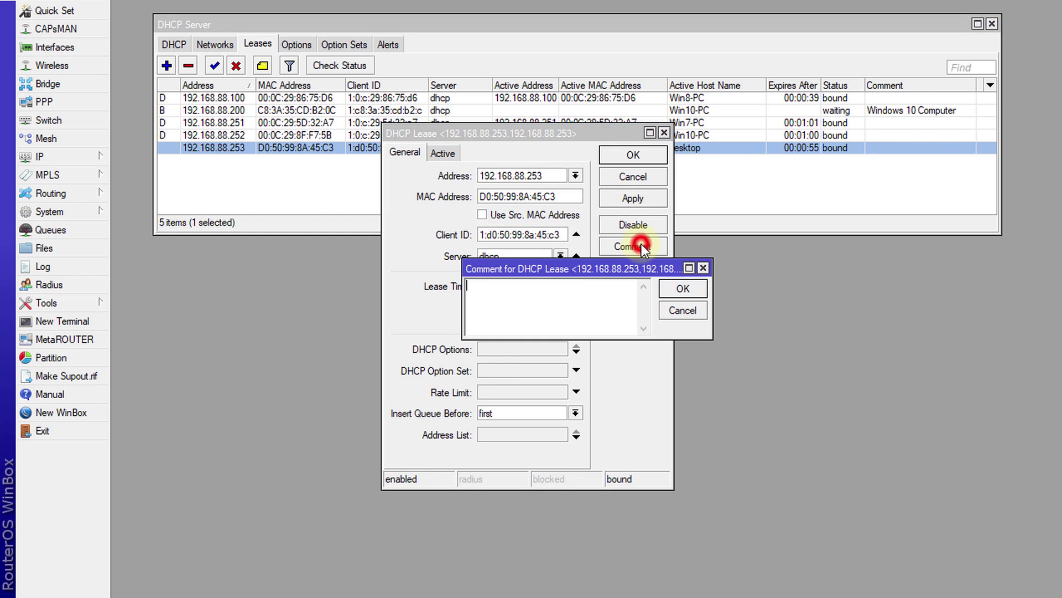
pyautogui.click(570, 292)
pyautogui.write('Admin Computer')
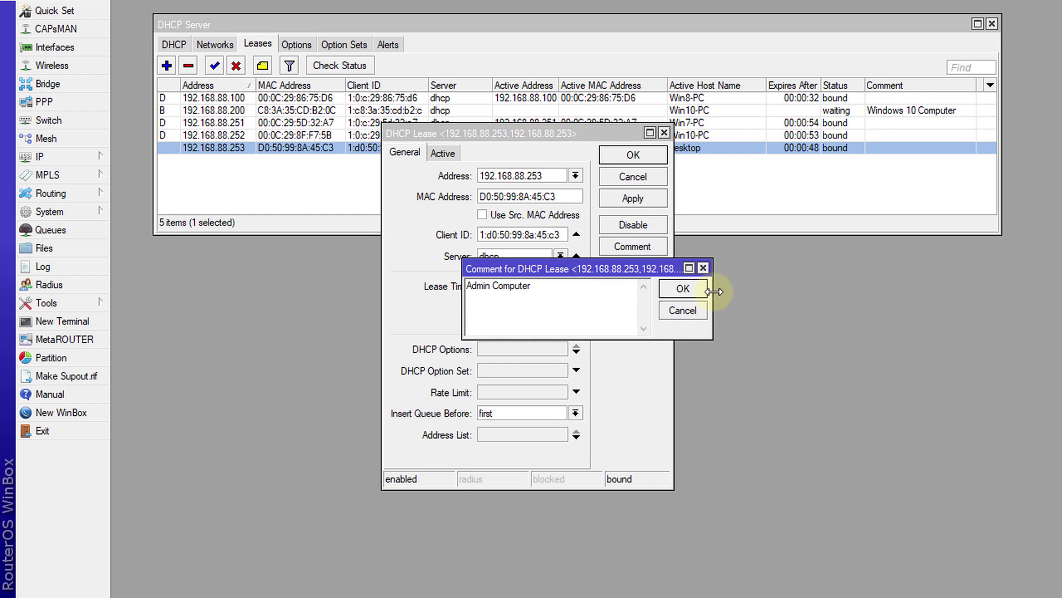
pyautogui.click(691, 287)
pyautogui.click(639, 154)
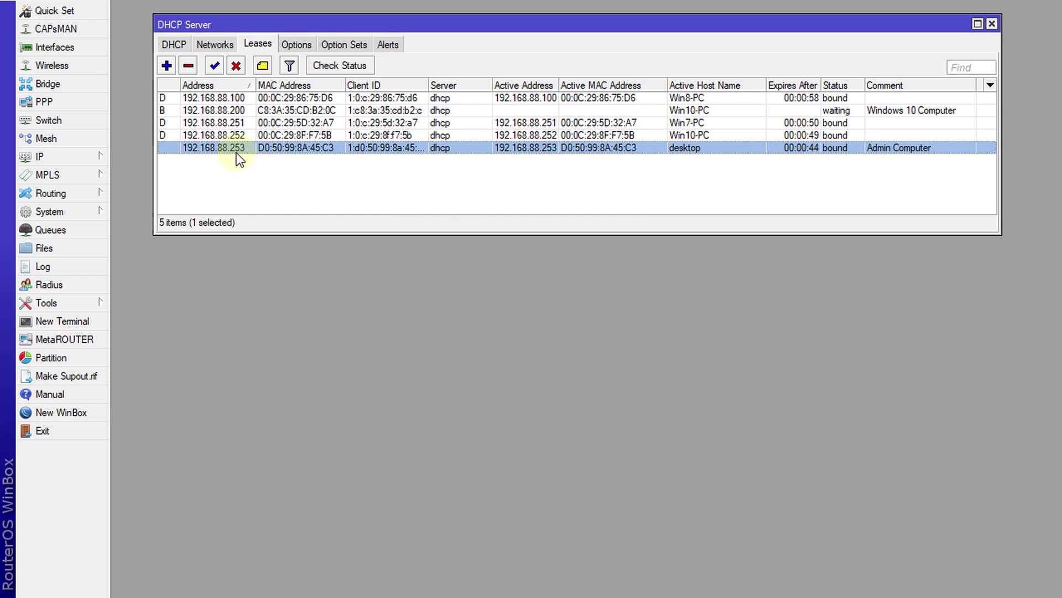
pyautogui.click(234, 109)
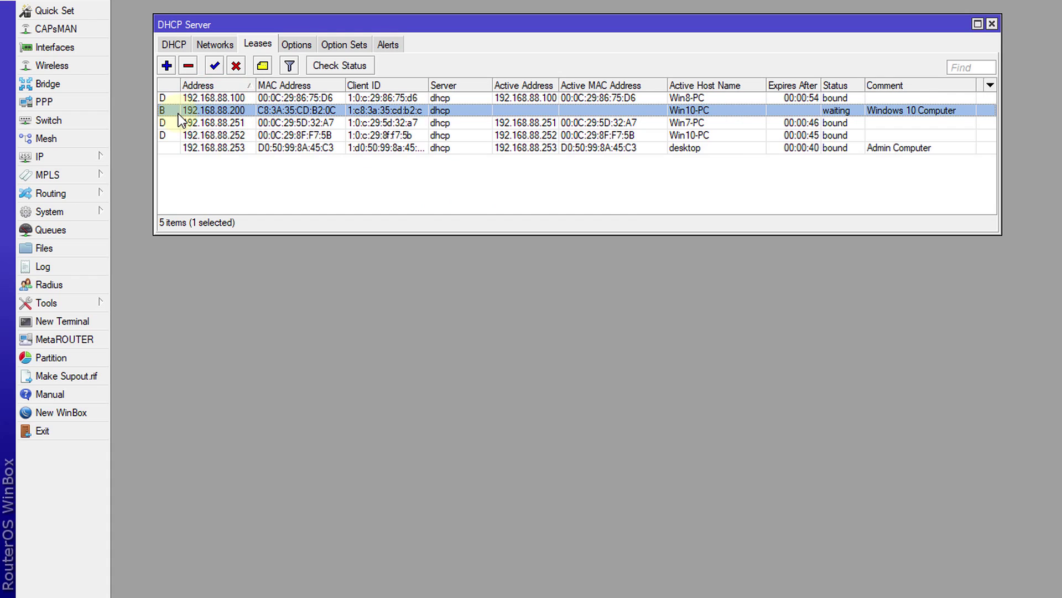
# Step: Set the dhcp server's Address Pool to static-only and apply
pyautogui.click(175, 44)
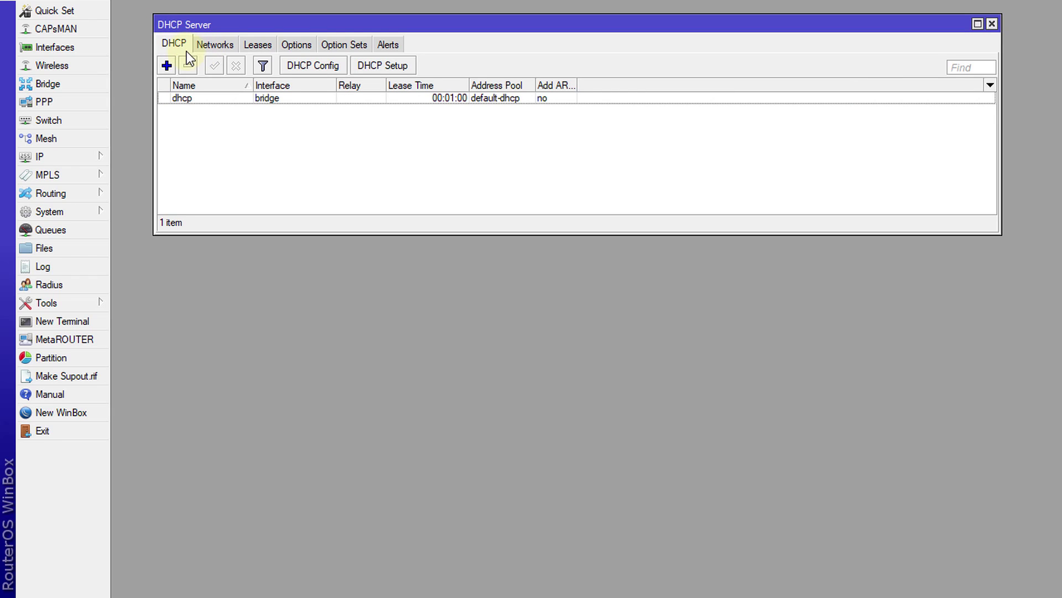
pyautogui.doubleClick(306, 97)
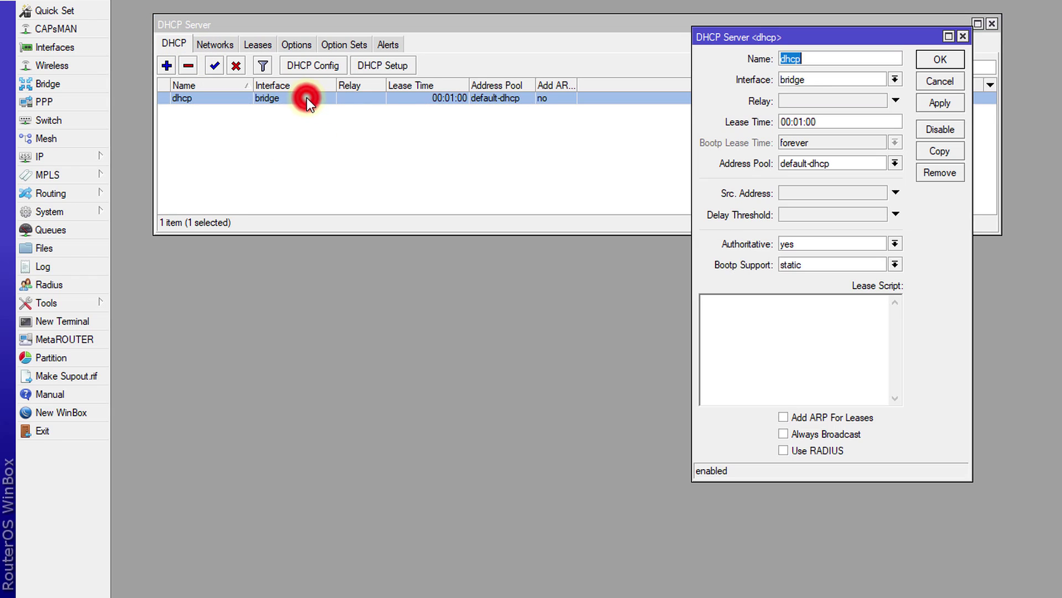
pyautogui.moveTo(822, 42); pyautogui.dragTo(717, 40)
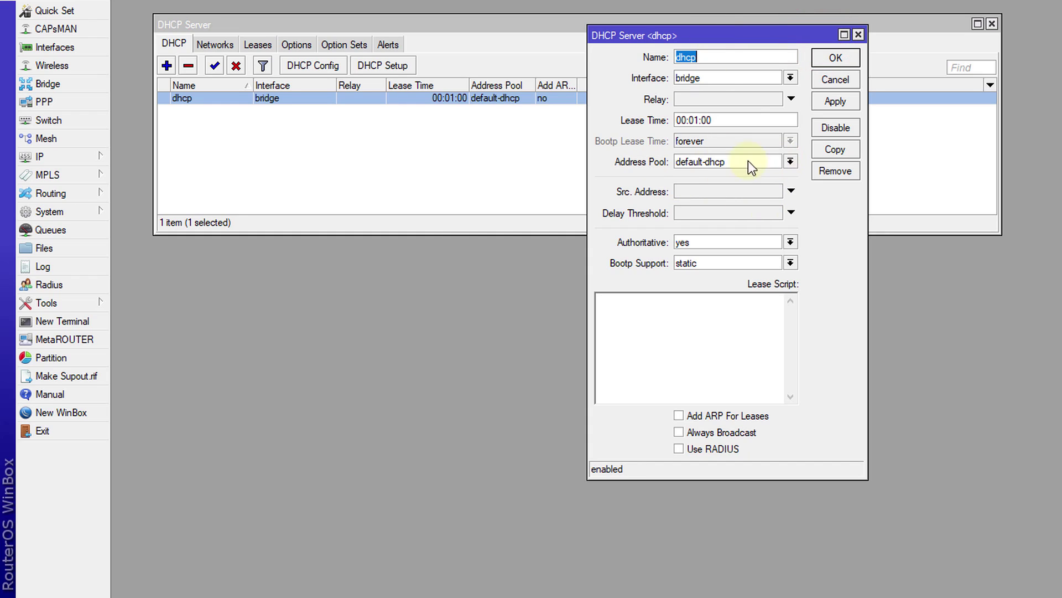
pyautogui.click(791, 161)
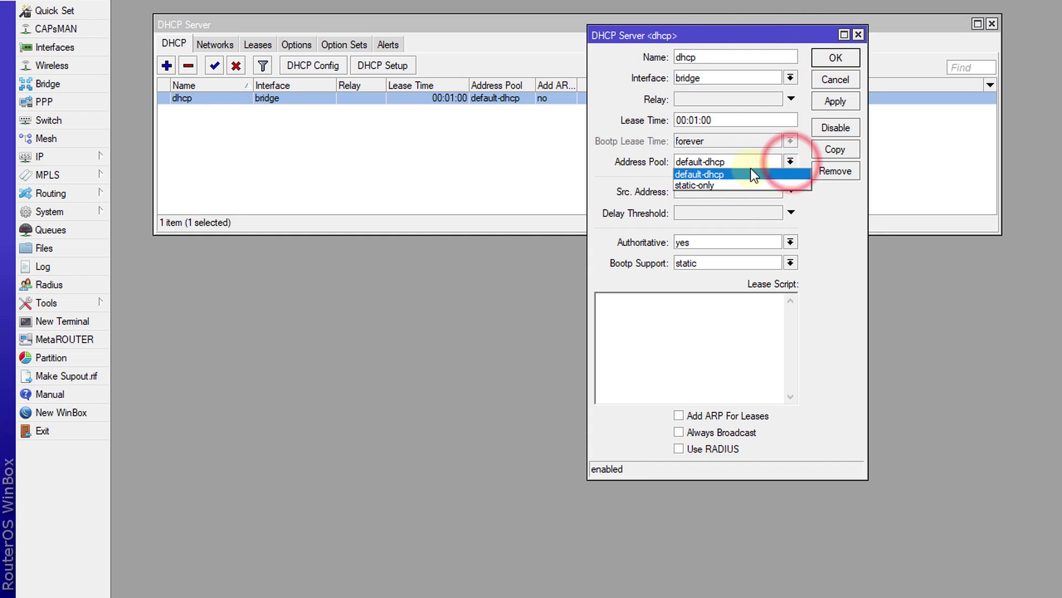
pyautogui.click(718, 186)
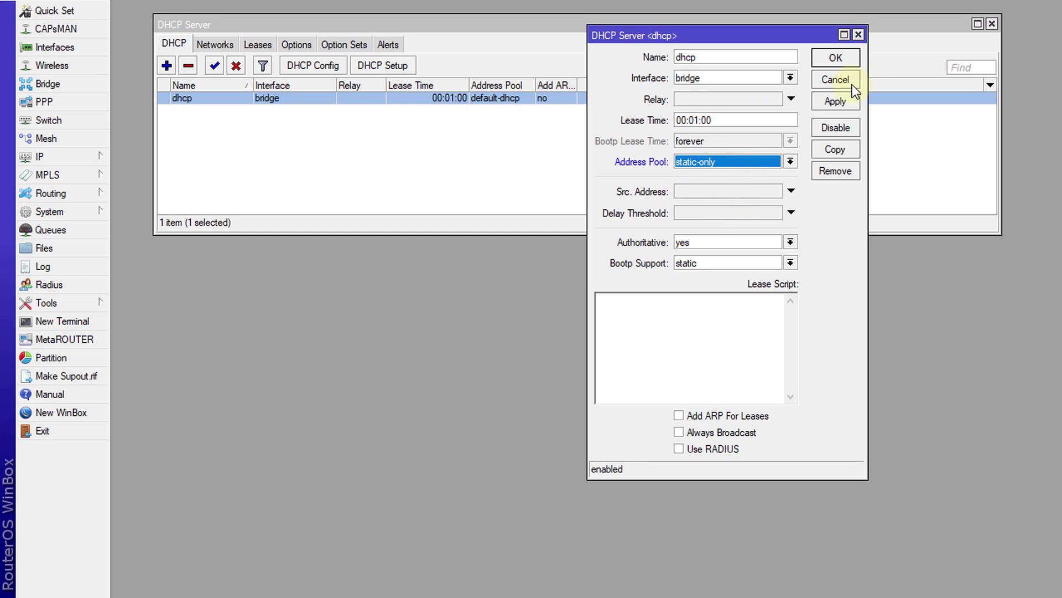
pyautogui.click(828, 102)
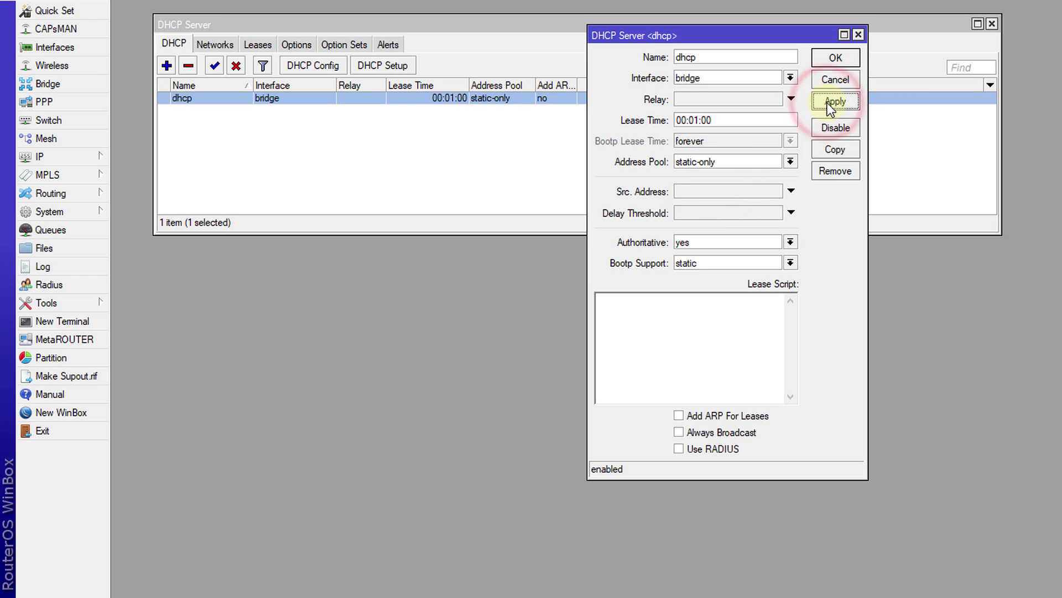
pyautogui.click(818, 55)
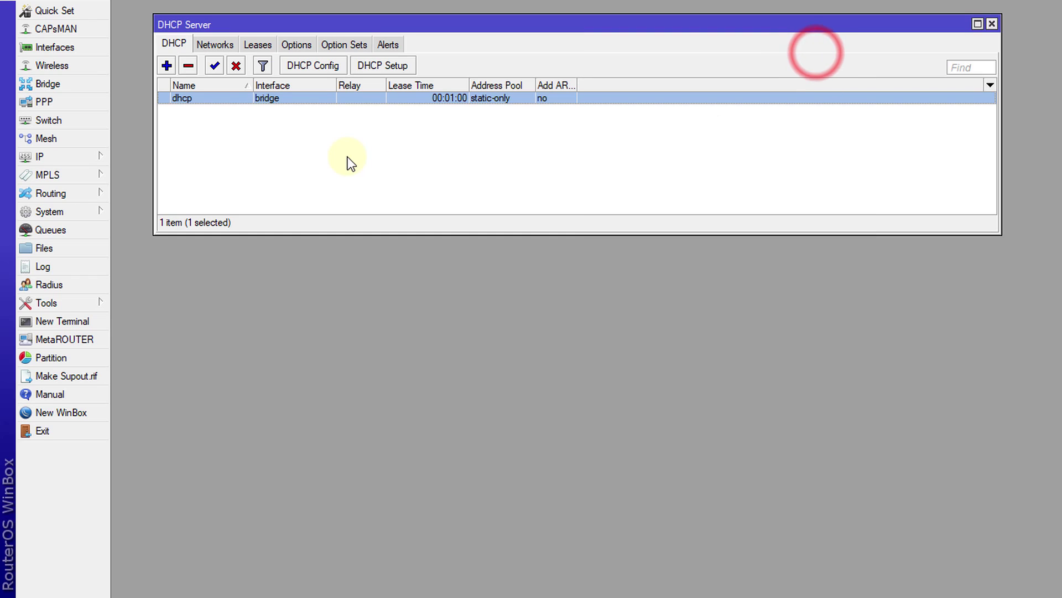
# Step: Watch the leases list drop to the blocked Win10-PC and Admin Computer leases
pyautogui.click(250, 48)
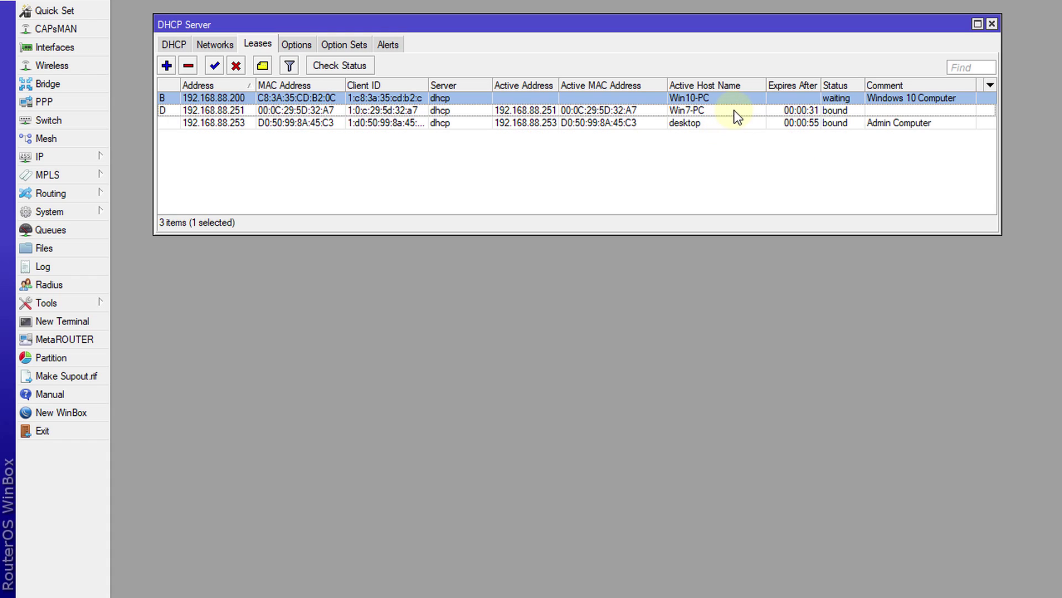
pyautogui.click(687, 152)
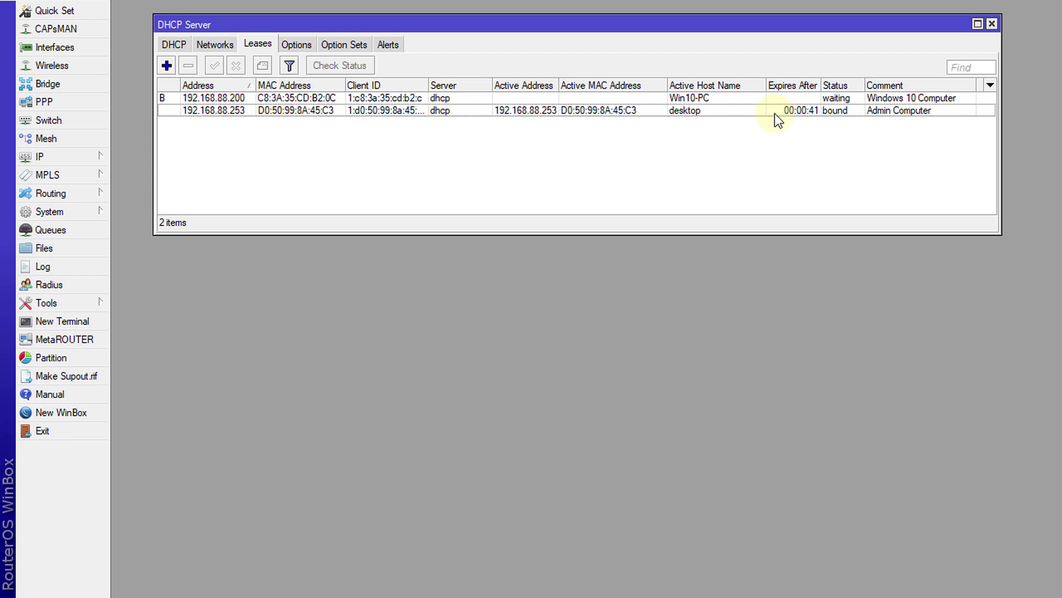
# Step: Untick Block Access on the 192.168.88.200 Win10-PC lease and apply
pyautogui.click(365, 99)
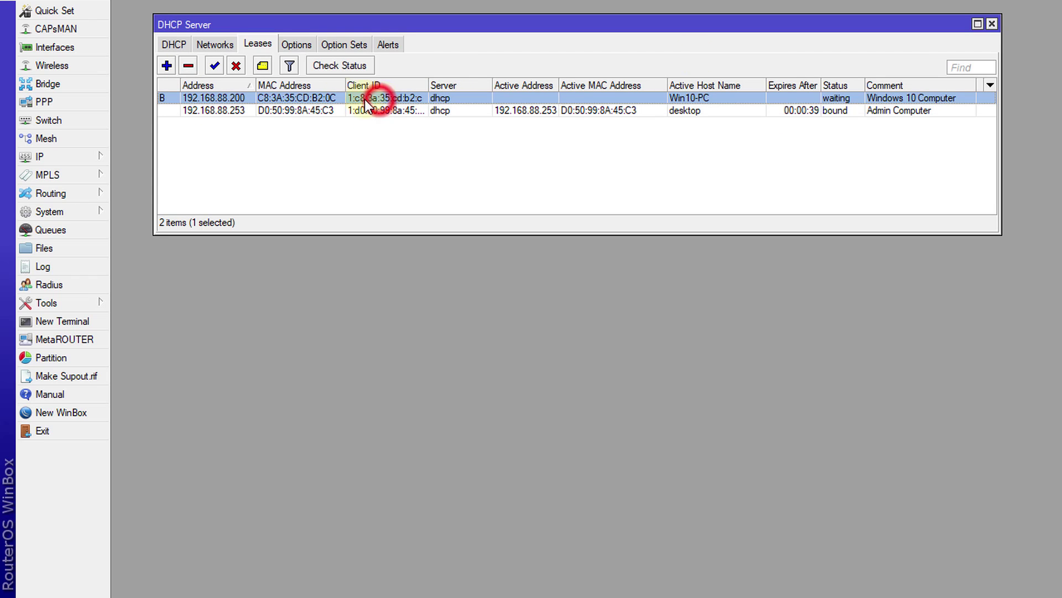
pyautogui.doubleClick(367, 100)
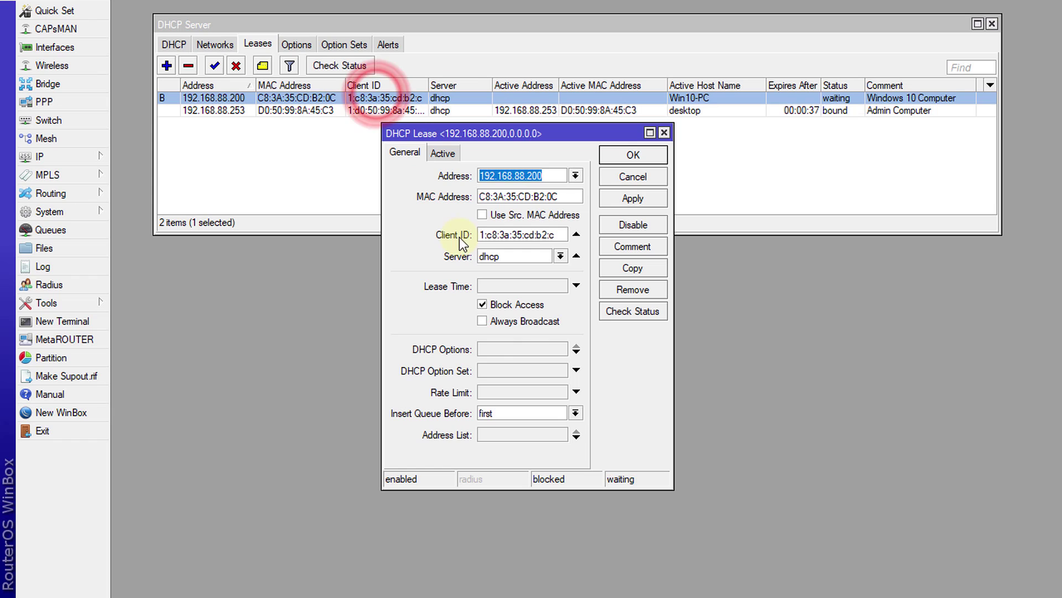
pyautogui.click(482, 304)
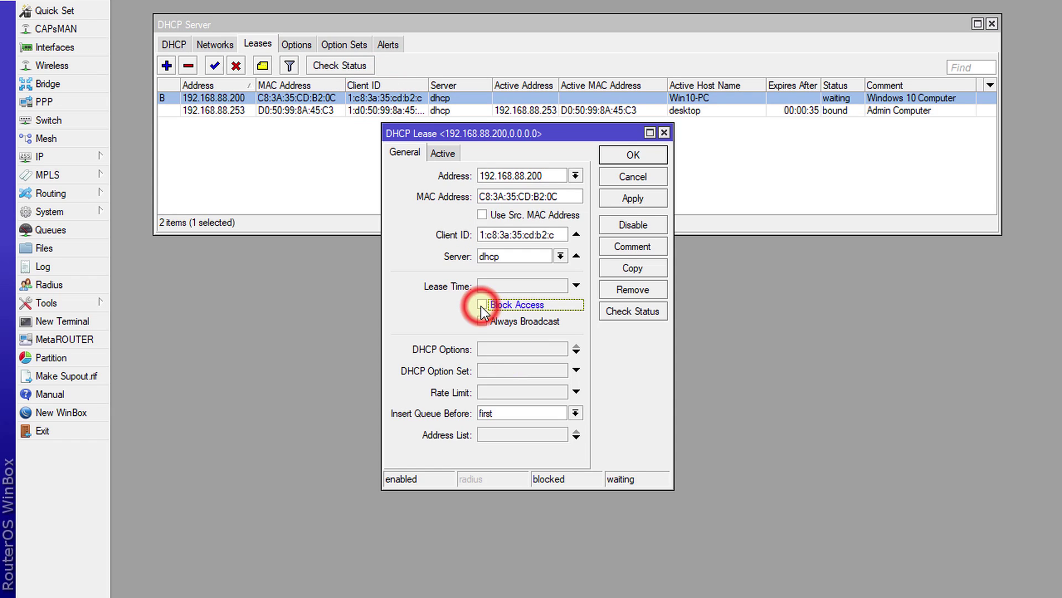
pyautogui.click(637, 199)
pyautogui.click(617, 155)
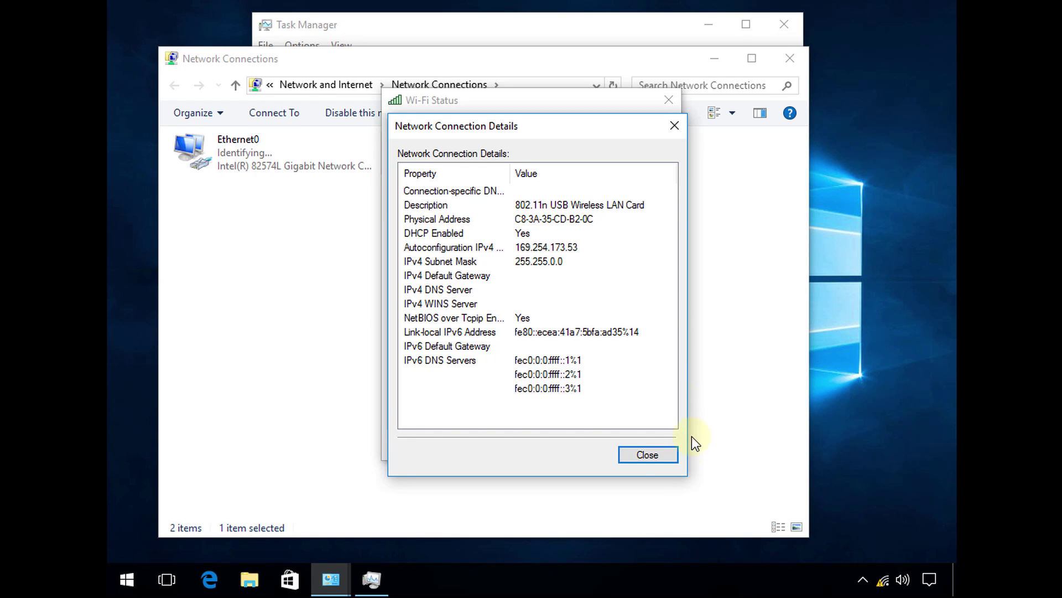
# Step: Close the Wi-Fi status windows, then disconnect and reconnect TKSJa
pyautogui.click(658, 458)
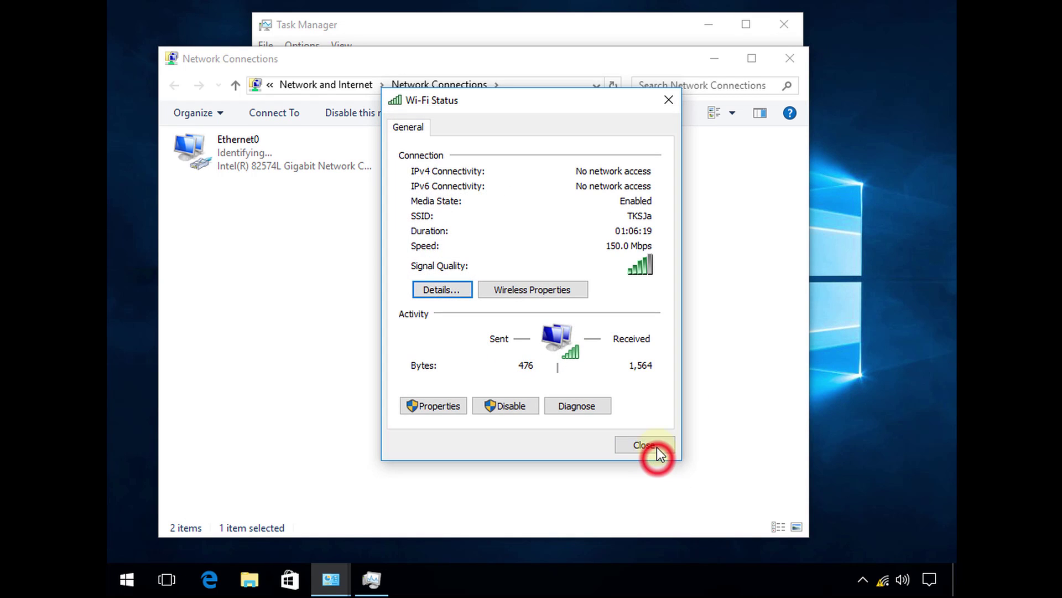
pyautogui.click(632, 442)
pyautogui.click(883, 580)
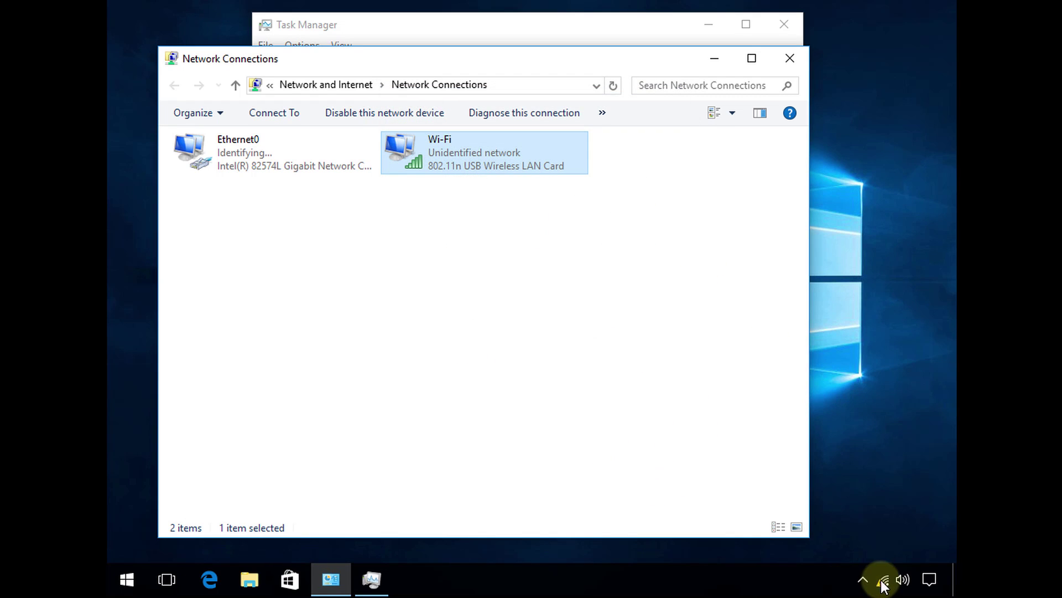
pyautogui.click(799, 171)
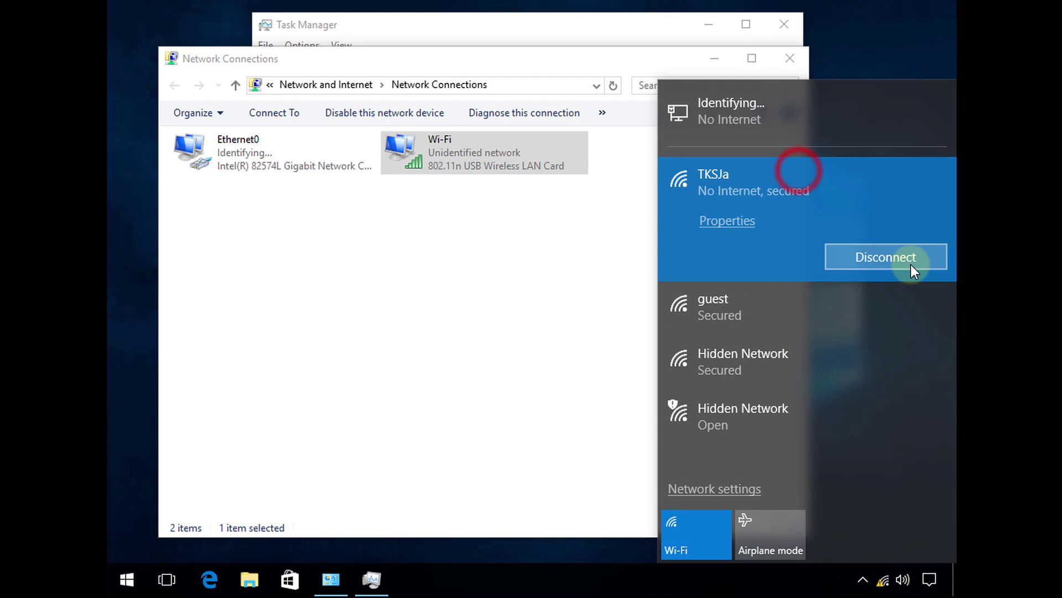
pyautogui.click(905, 260)
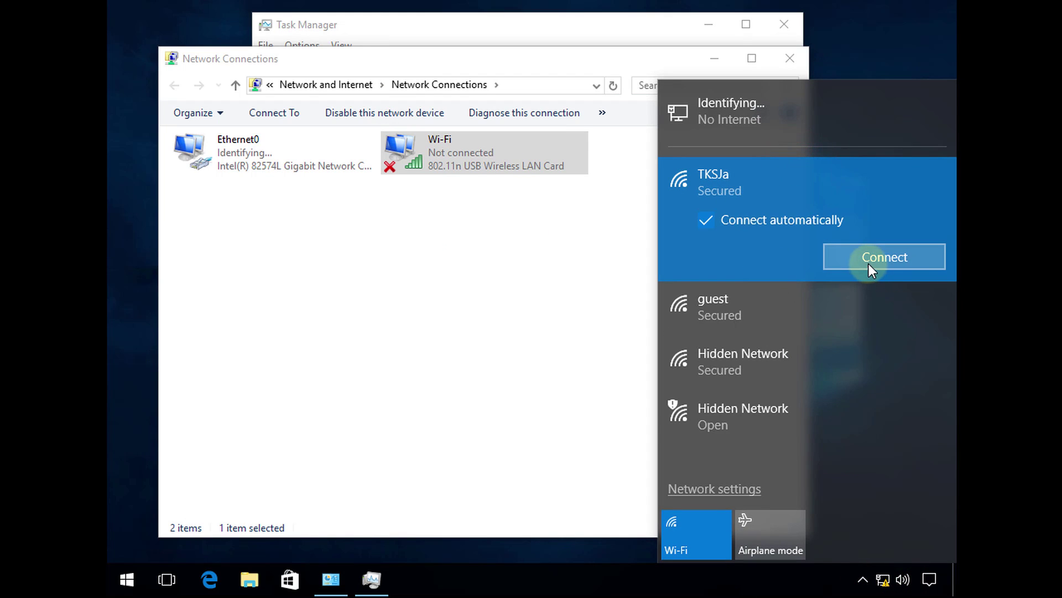
pyautogui.click(869, 264)
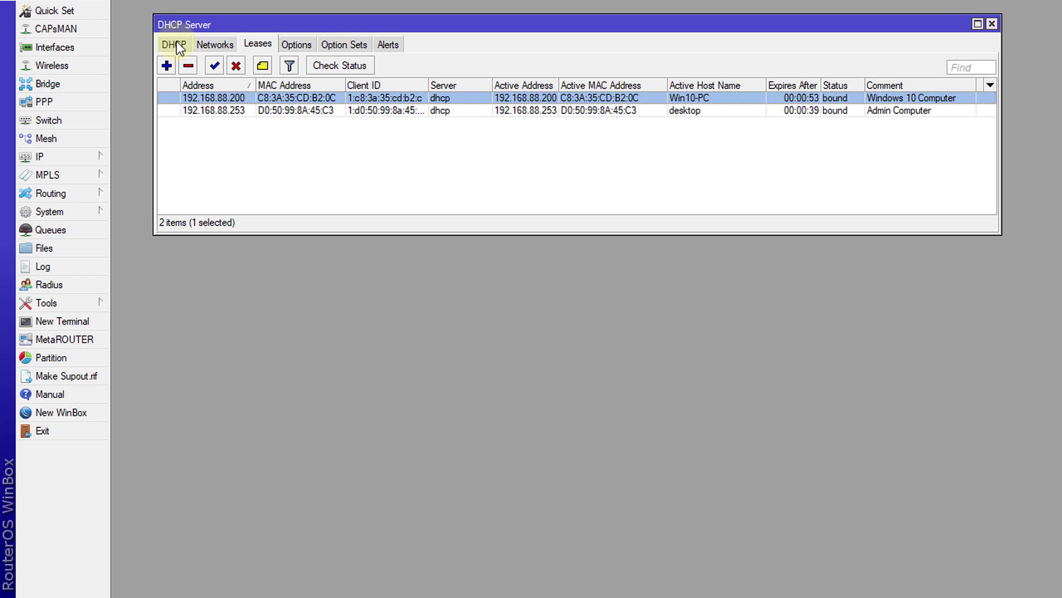
# Step: Re-enable Block Access on the 192.168.88.200 lease, then show the dhcp server list
pyautogui.doubleClick(527, 96)
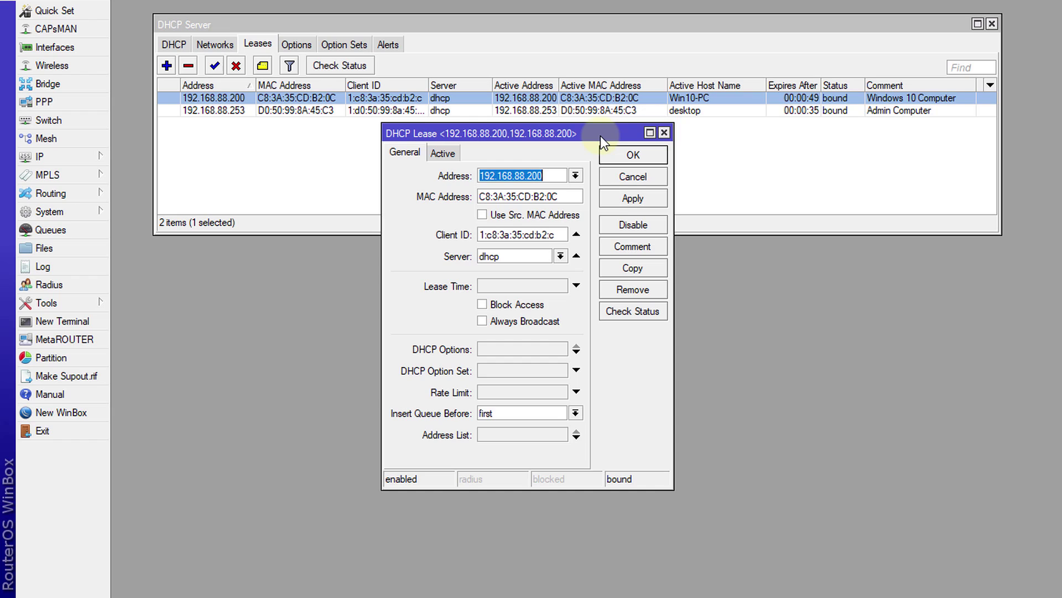
pyautogui.click(482, 305)
pyautogui.click(605, 198)
pyautogui.click(605, 153)
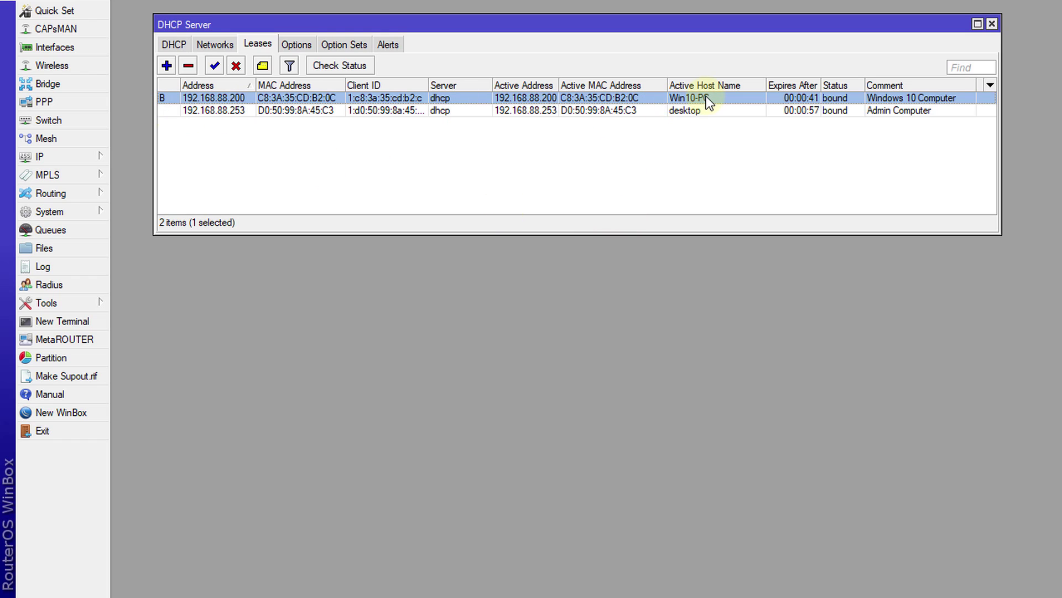
pyautogui.click(173, 43)
pyautogui.click(192, 100)
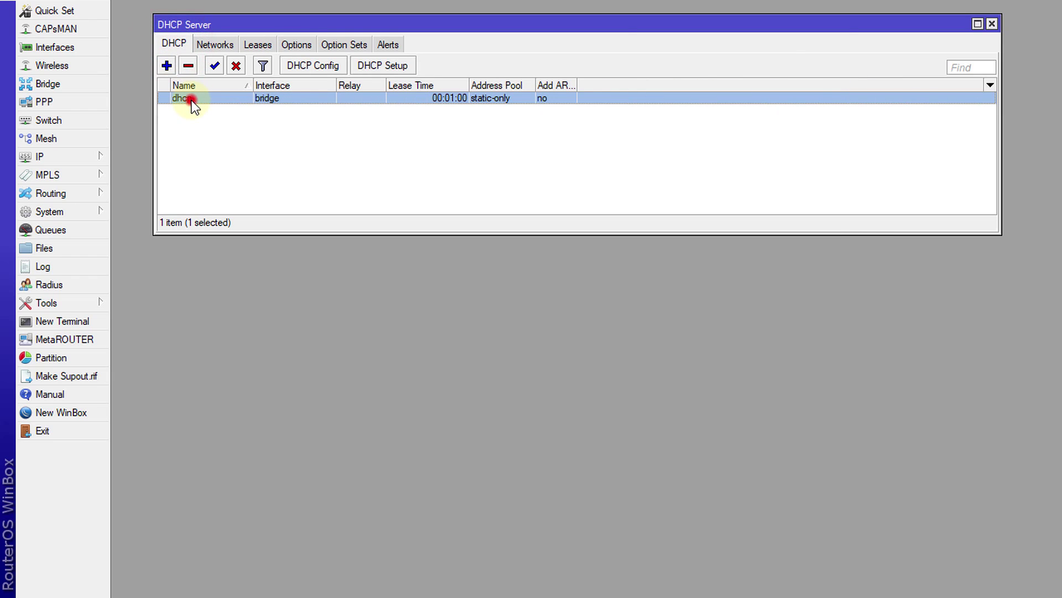
pyautogui.doubleClick(191, 100)
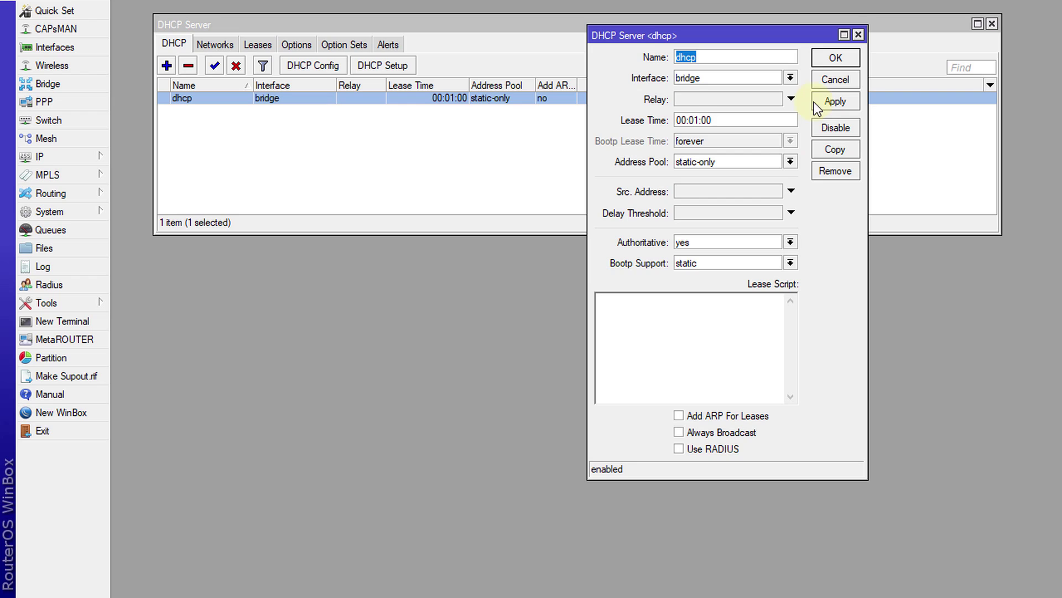
pyautogui.click(828, 58)
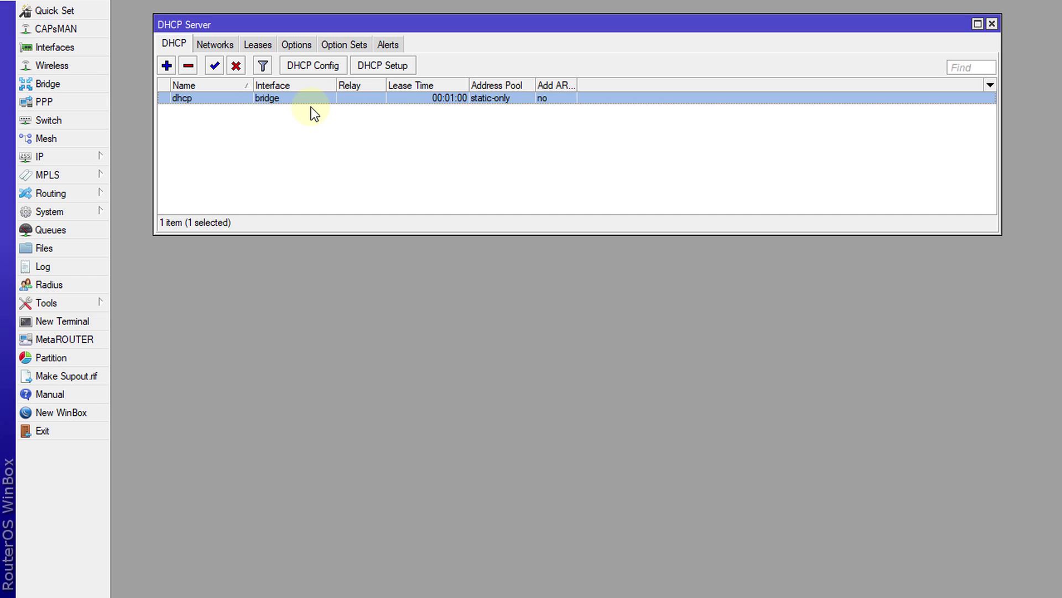
pyautogui.click(262, 46)
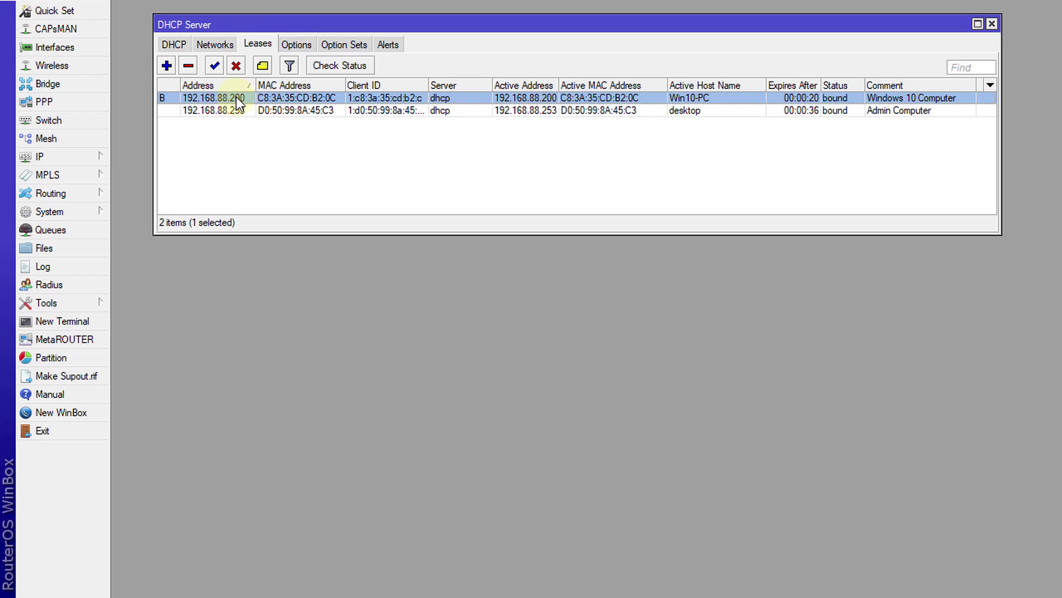
pyautogui.click(338, 109)
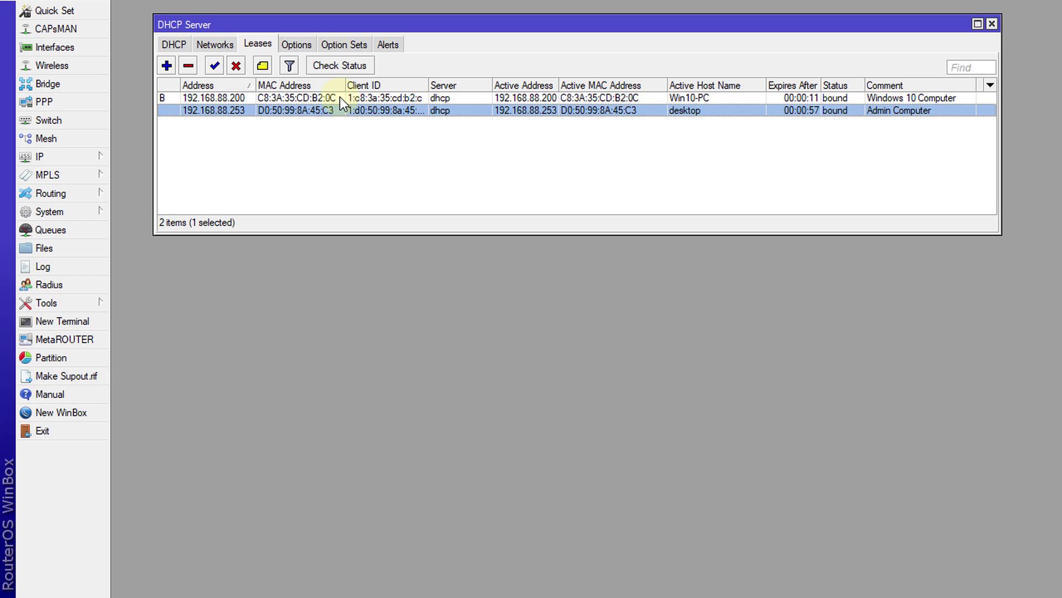
# Step: Set the dhcp server's Address Pool back to default-dhcp and apply
pyautogui.click(170, 44)
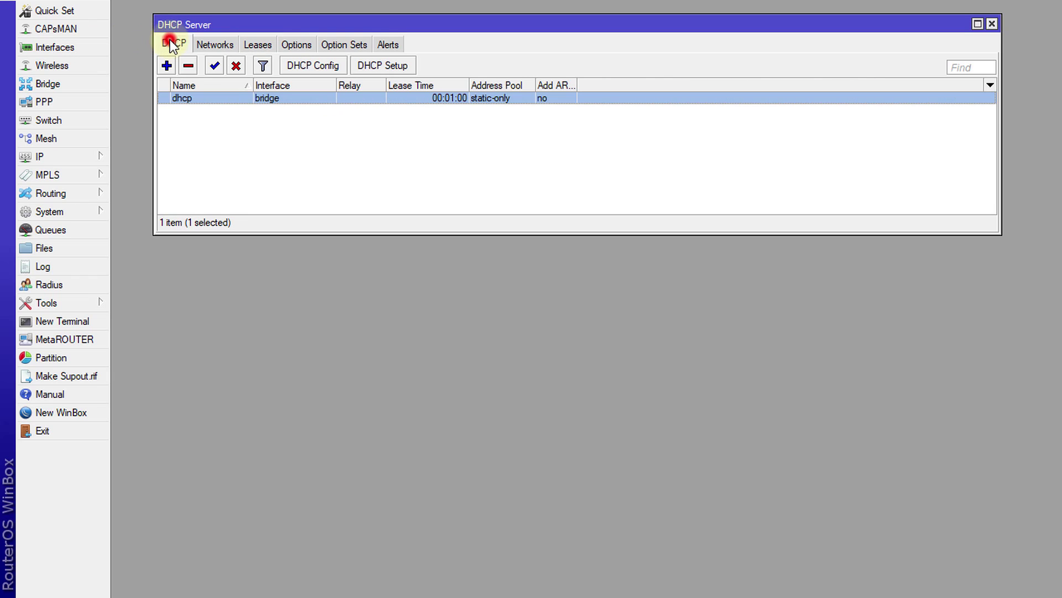
pyautogui.doubleClick(196, 97)
pyautogui.click(793, 161)
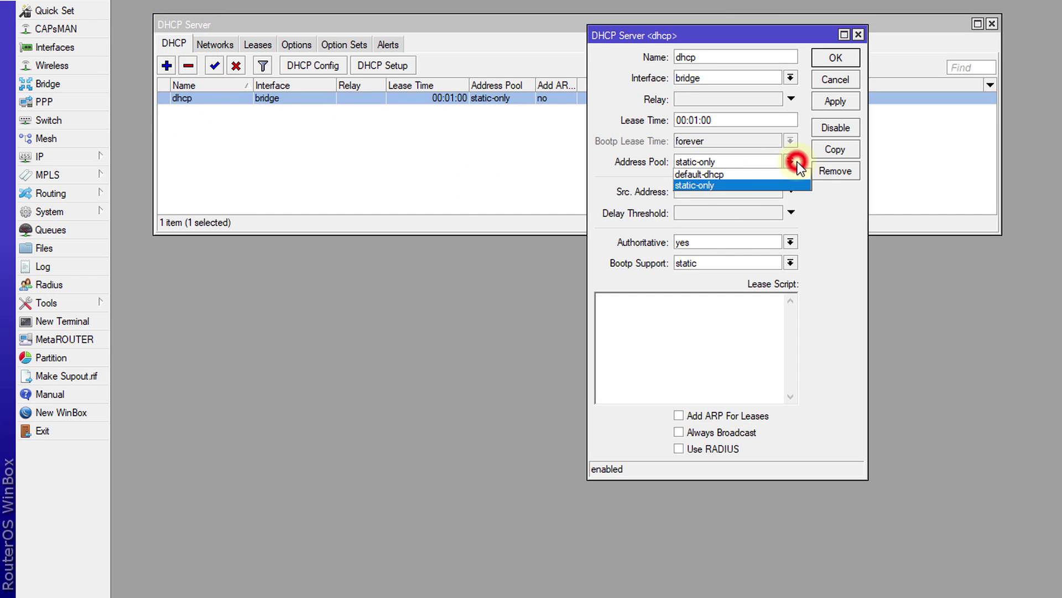
pyautogui.click(745, 174)
pyautogui.click(829, 101)
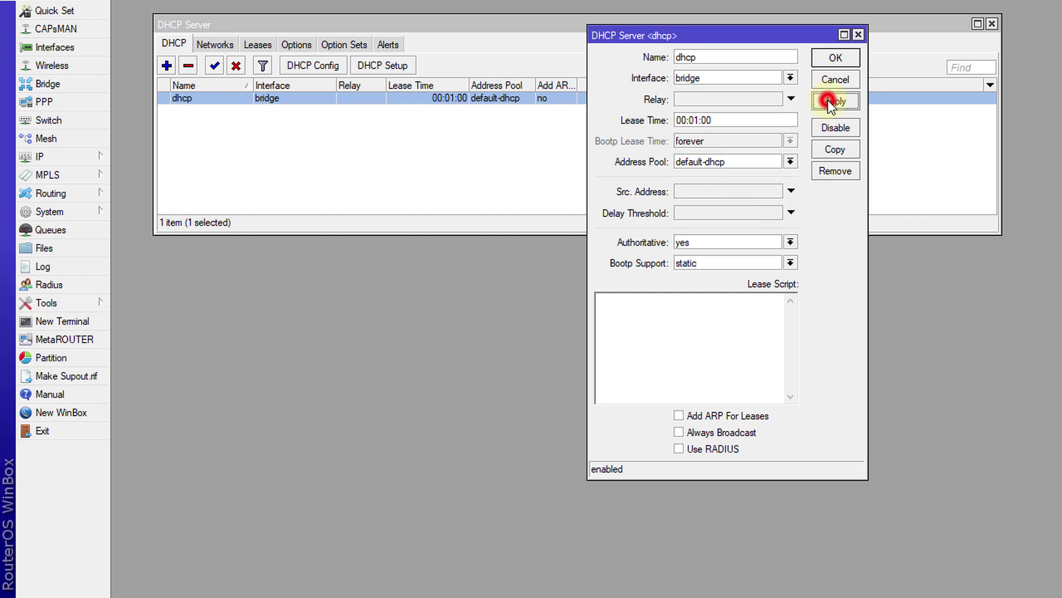
pyautogui.click(817, 56)
# Step: Open the details of the new dynamic 192.168.88.252 Win10-PC lease
pyautogui.click(258, 44)
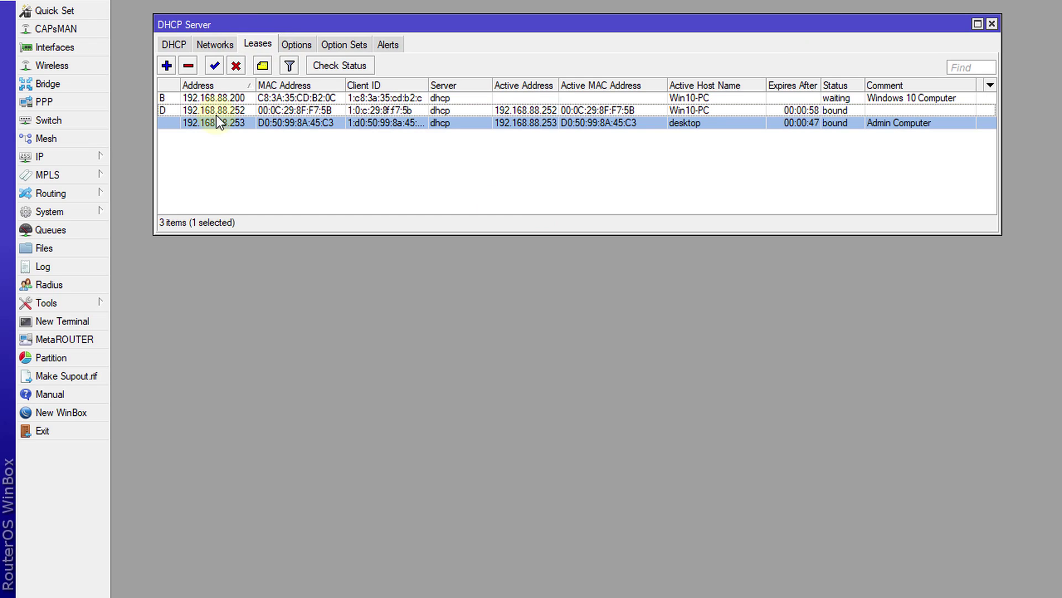
pyautogui.click(260, 110)
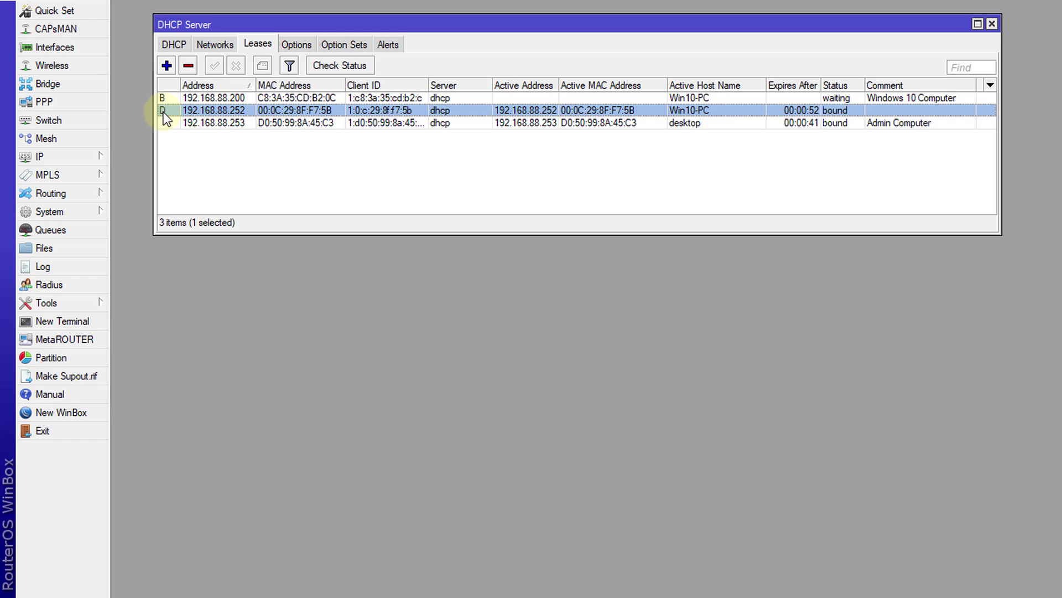
pyautogui.doubleClick(248, 111)
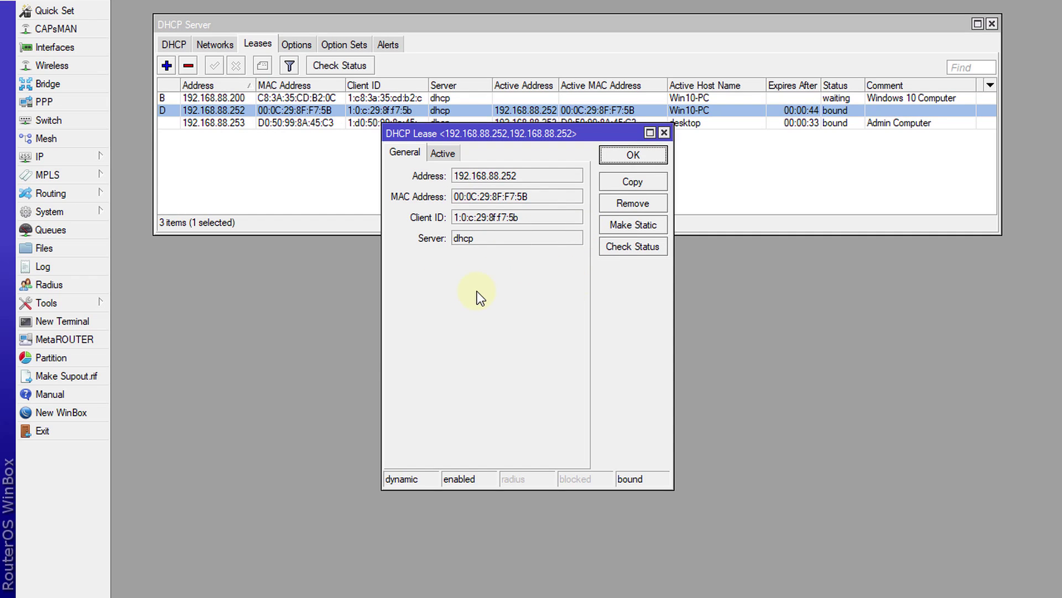
# Step: Move the 192.168.88.252 lease details left and open the 192.168.88.200 lease on the right
pyautogui.moveTo(582, 132); pyautogui.dragTo(389, 148)
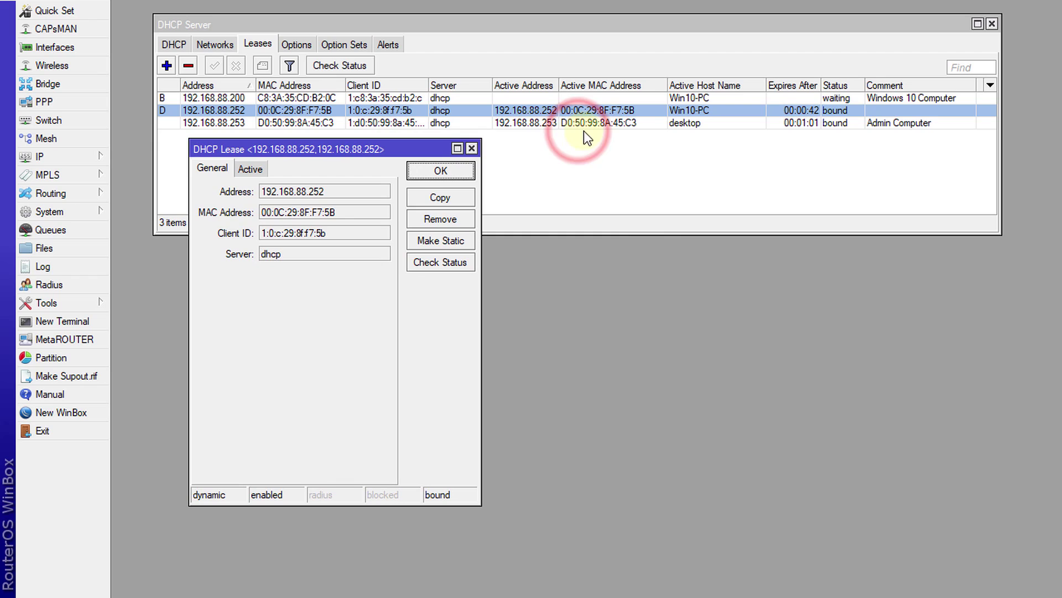
pyautogui.click(523, 125)
pyautogui.doubleClick(562, 101)
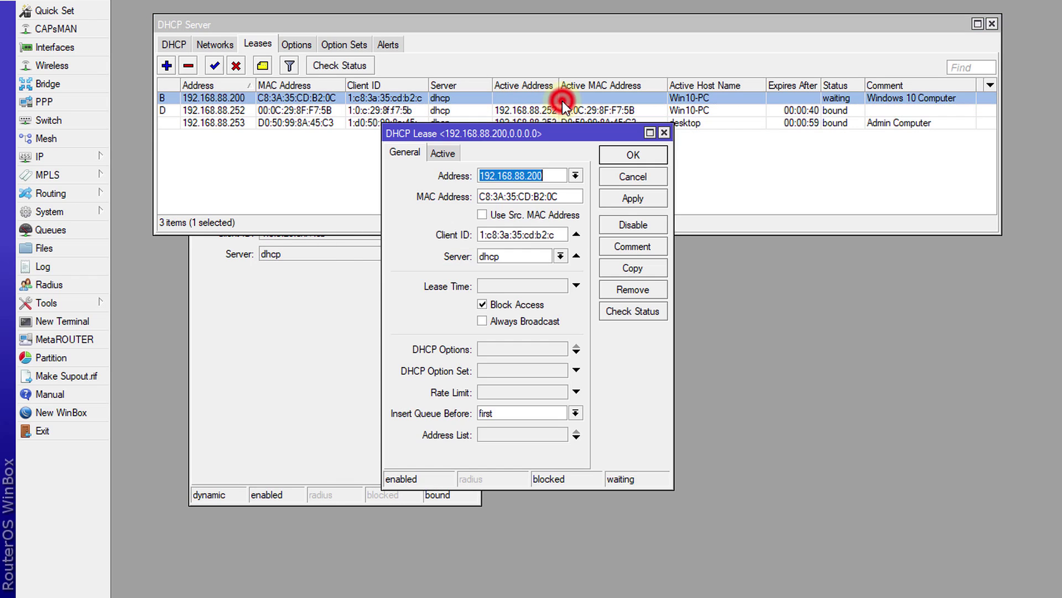
pyautogui.moveTo(493, 135); pyautogui.dragTo(652, 151)
# Step: Nudge the 192.168.88.252 dialog right and alternate between both lease dialogs to compare them
pyautogui.click(339, 339)
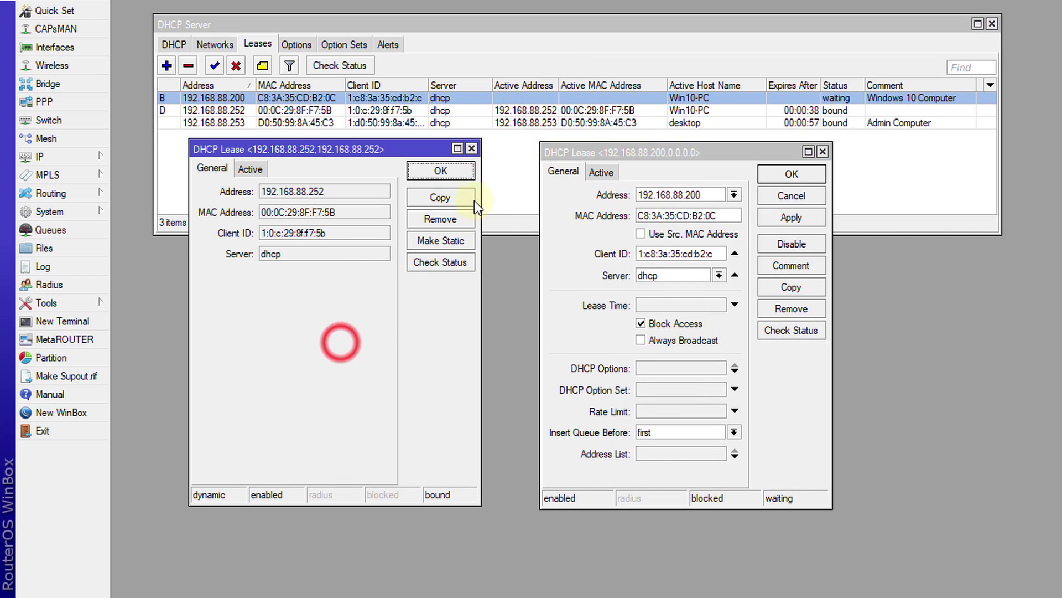
pyautogui.moveTo(399, 152); pyautogui.dragTo(453, 151)
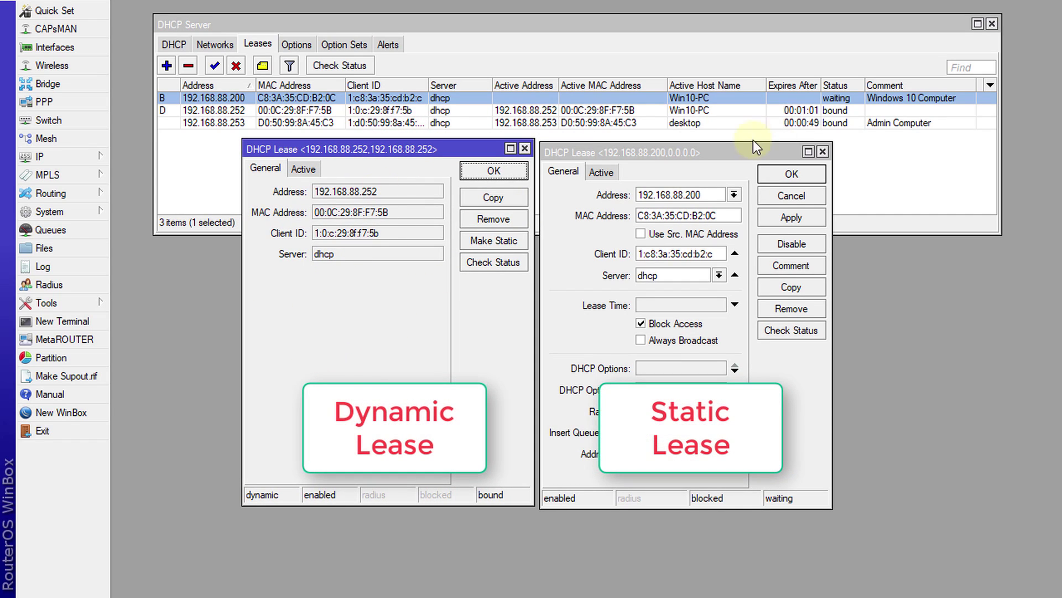
pyautogui.click(736, 150)
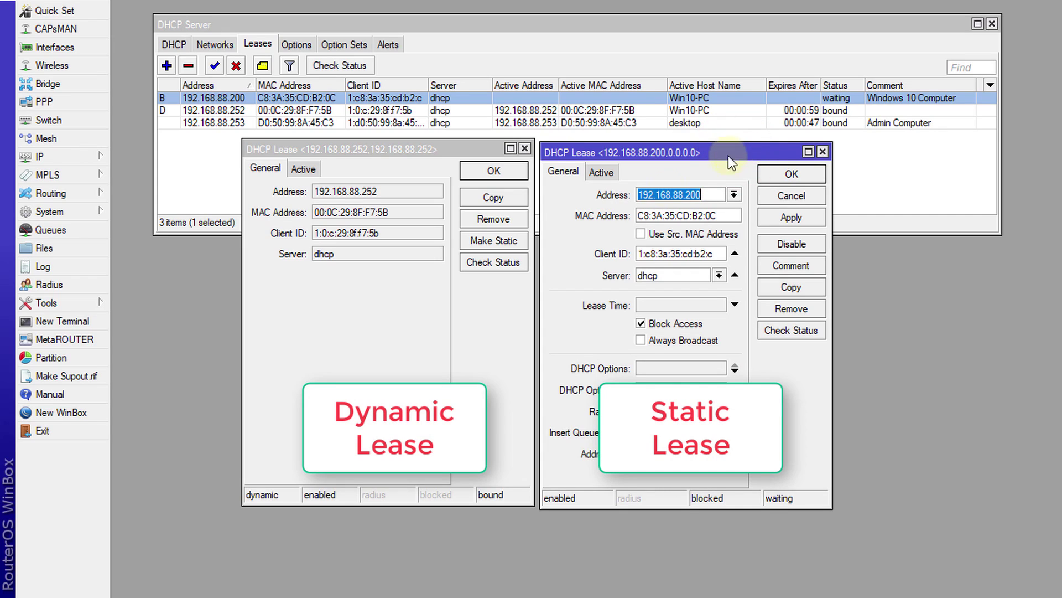
pyautogui.click(394, 297)
pyautogui.click(744, 159)
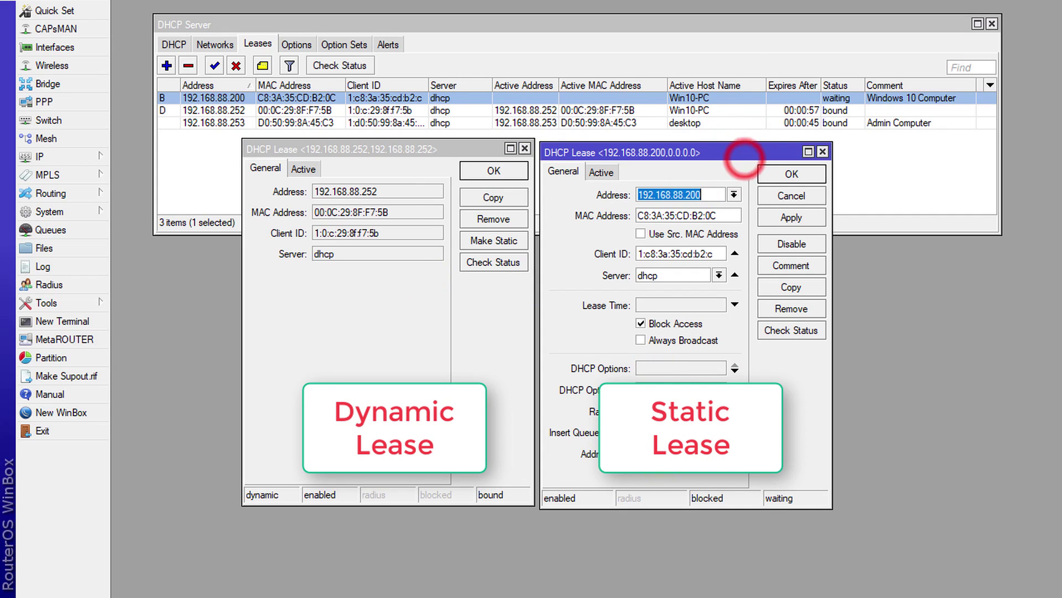